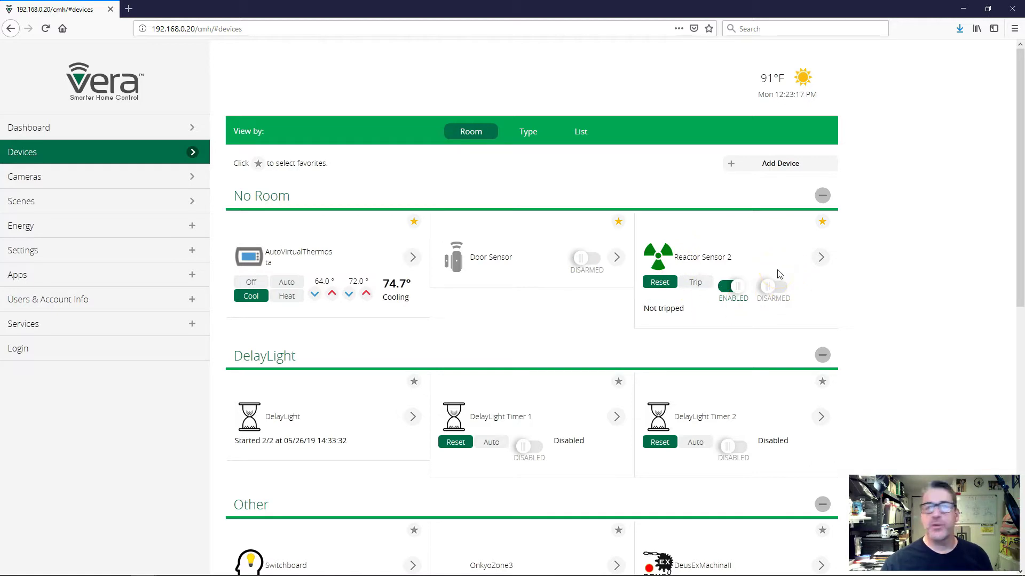
Open Reactor Sensor 2's conditions and add a nested condition group named "Door Open".
left_click(820, 257)
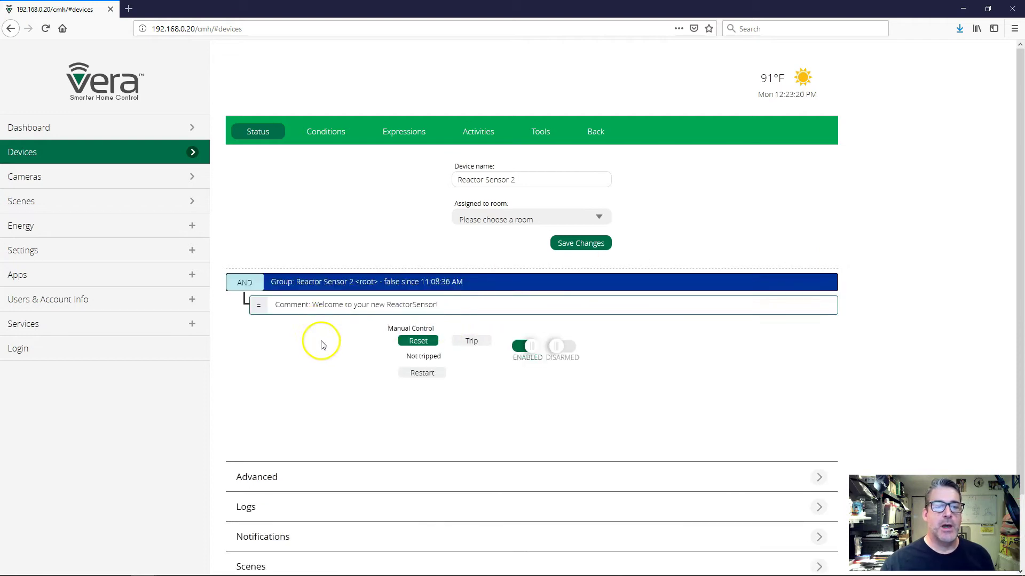
left_click(334, 134)
left_click(260, 247)
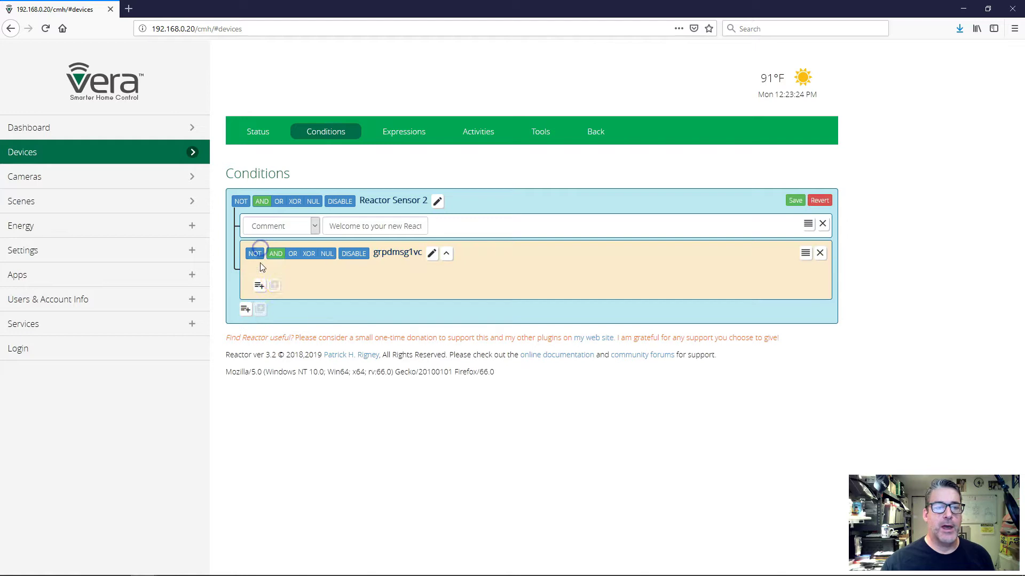
left_click(432, 253)
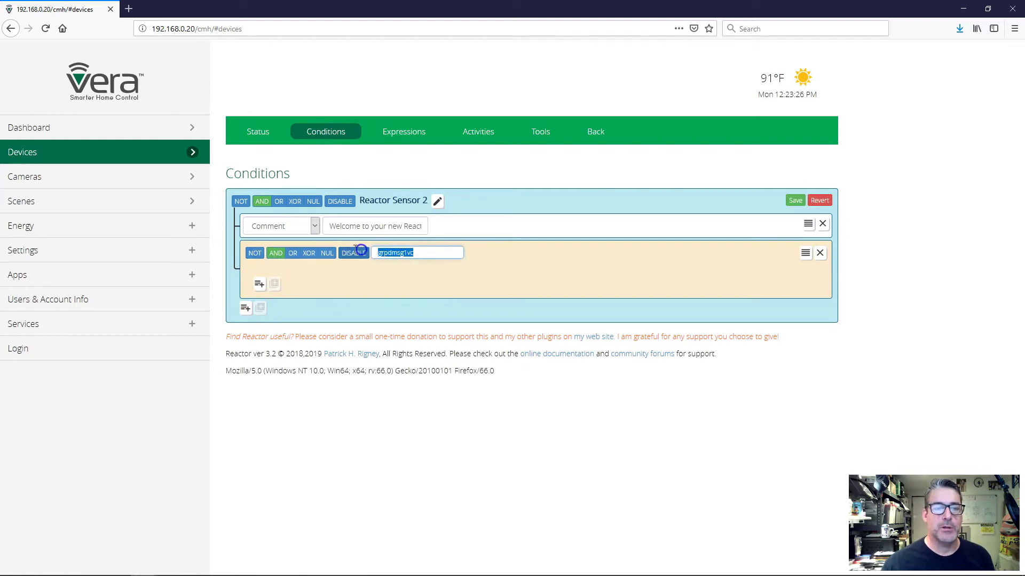
type("Door Open")
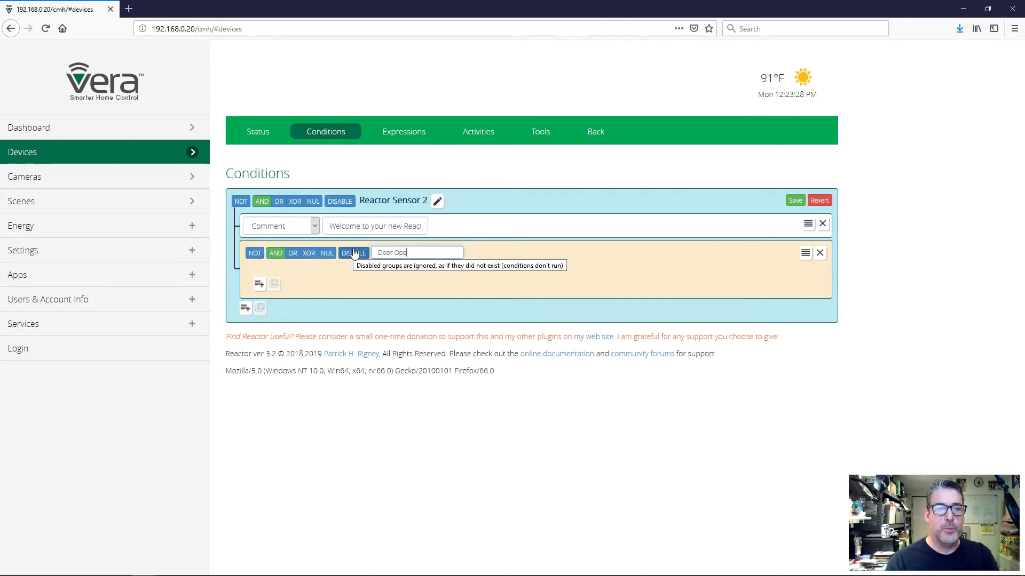
key("Return")
Add a Device State condition to the Door Open group for Door Sensor (#72) being opened whether armed or disarmed.
left_click(259, 287)
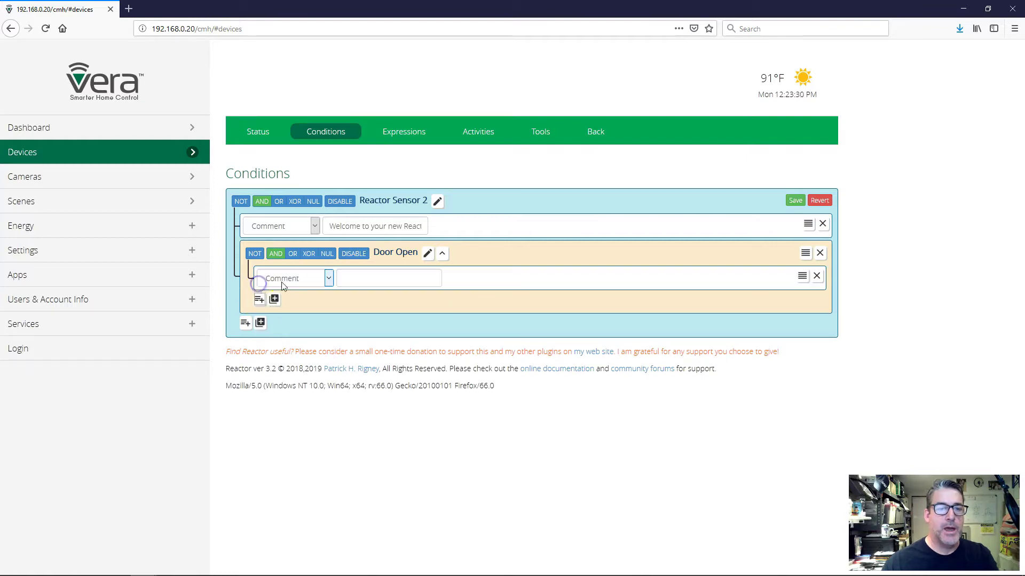
left_click(285, 277)
left_click(286, 318)
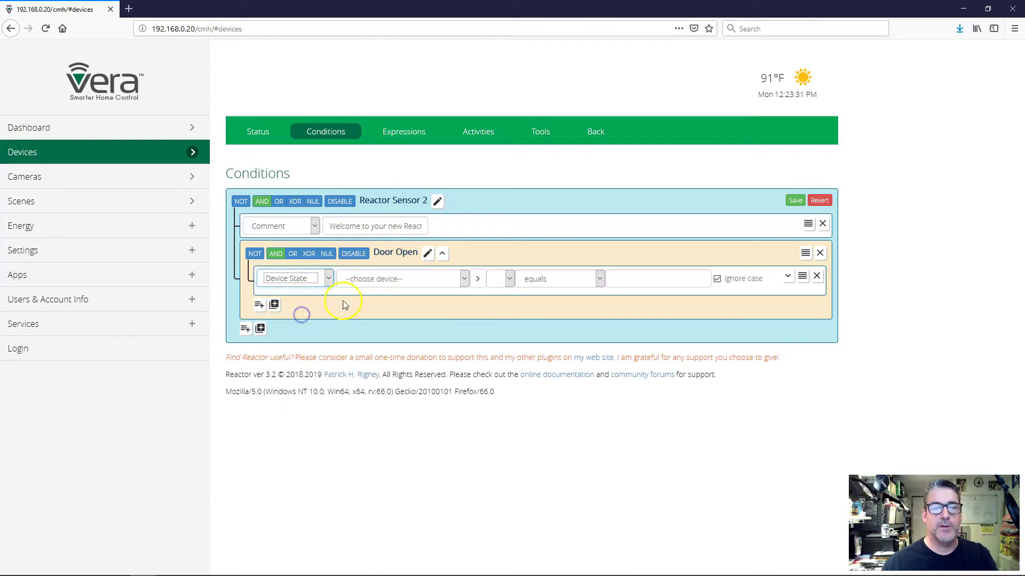
left_click(378, 278)
scroll(385, 416, "down", 5)
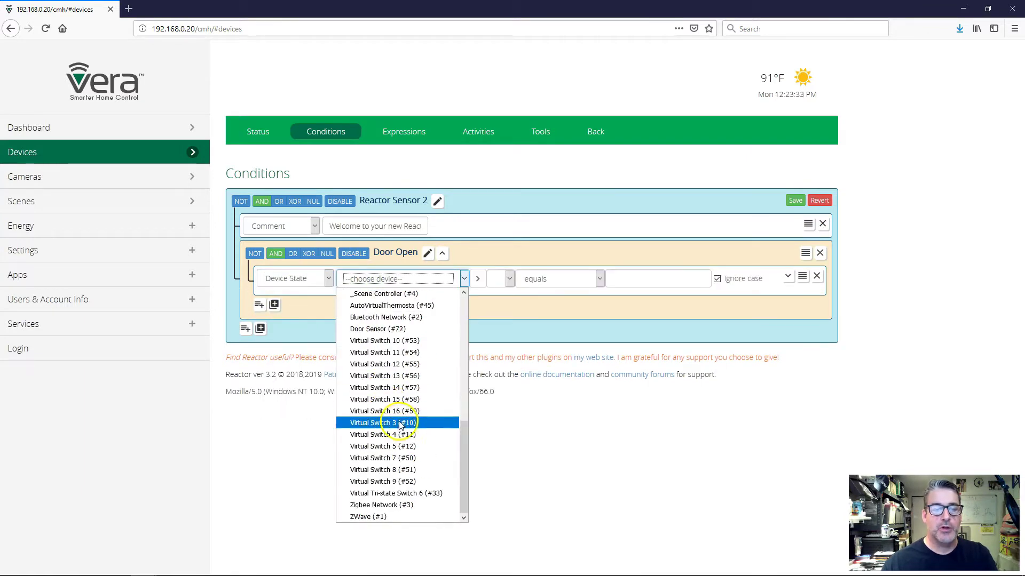
left_click(404, 329)
left_click(399, 297)
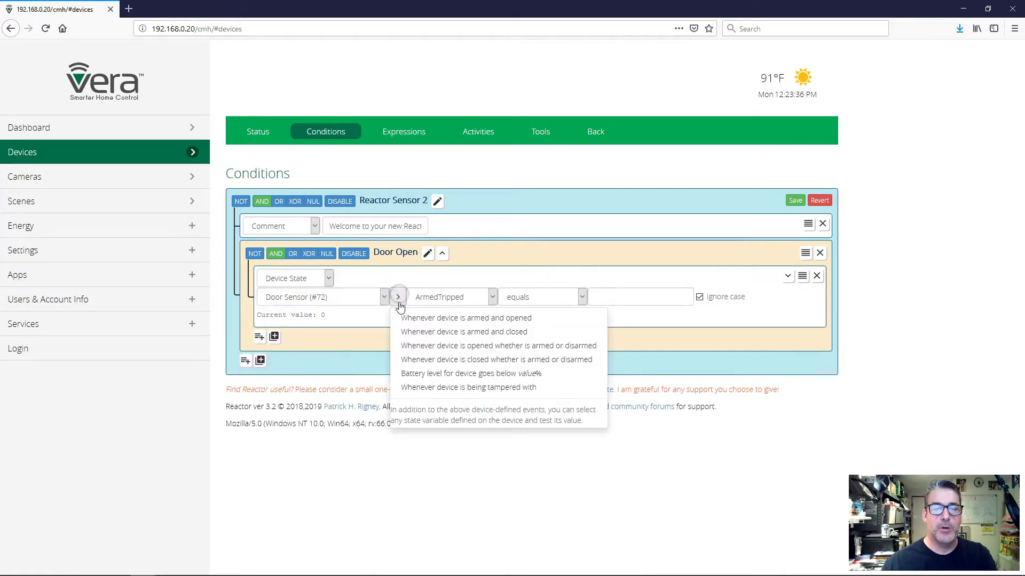
left_click(441, 345)
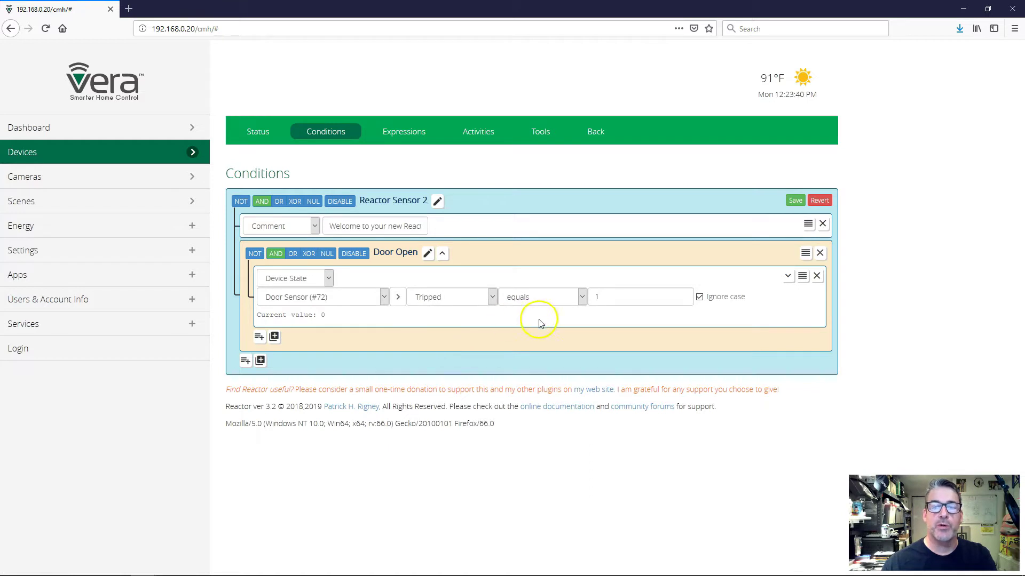
Require the door sensor condition to be sustained for at least 10 seconds and save the conditions.
left_click(788, 277)
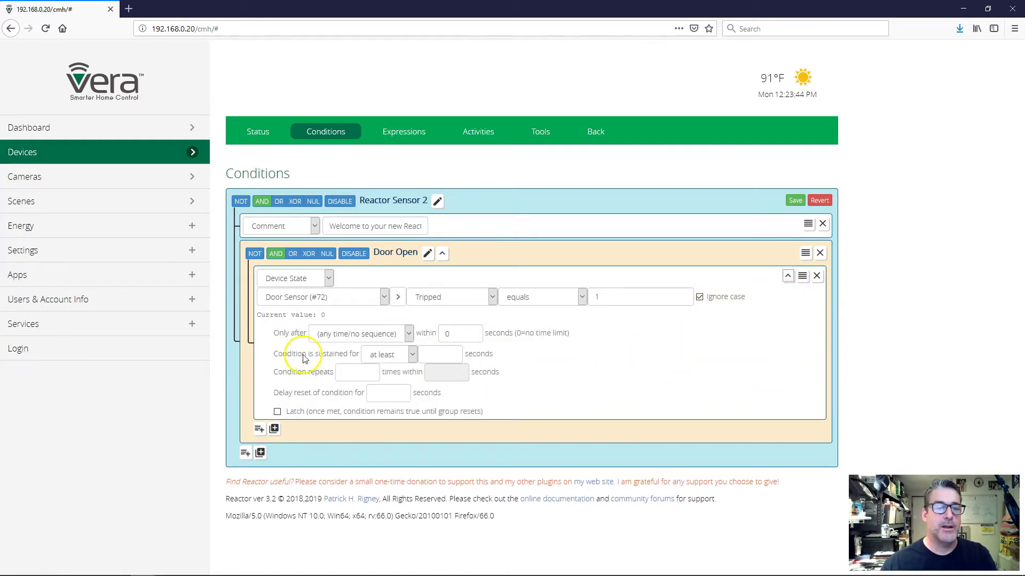
left_click(427, 357)
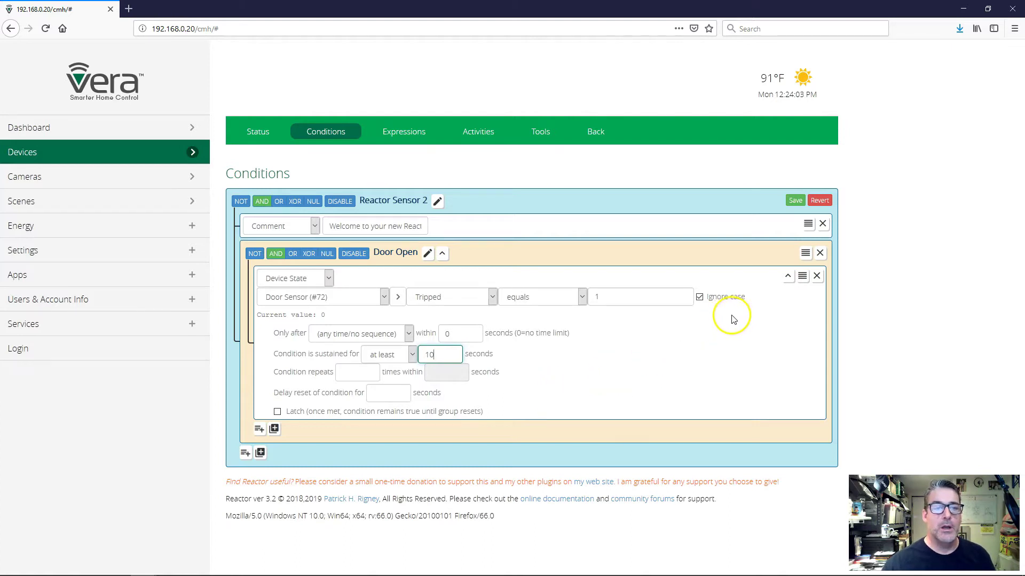
left_click(794, 202)
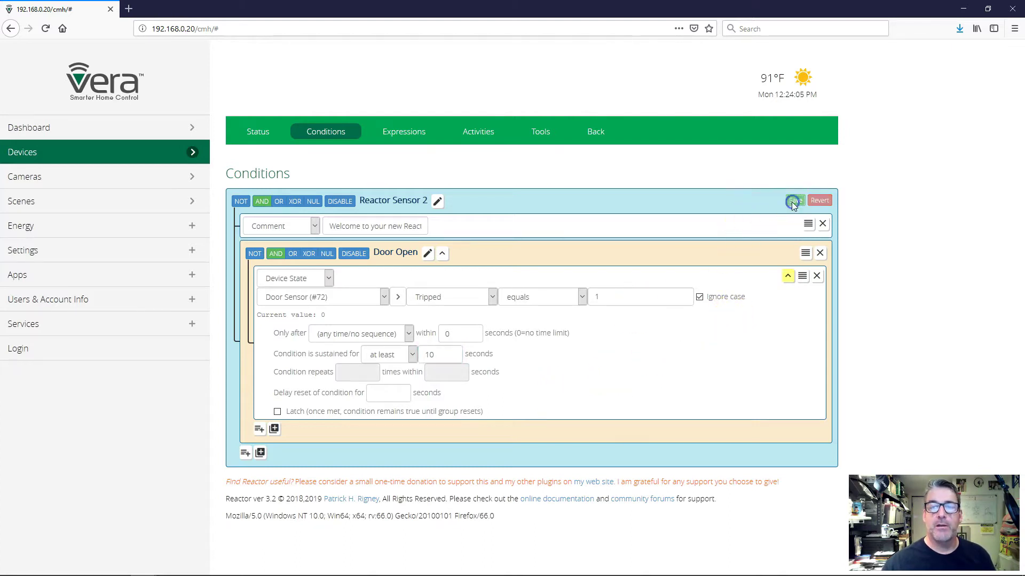
Add a device action to the "When Door Open is TRUE" activity using AutoVirtualThermosta (#45) and Set thermostat mode.
left_click(479, 133)
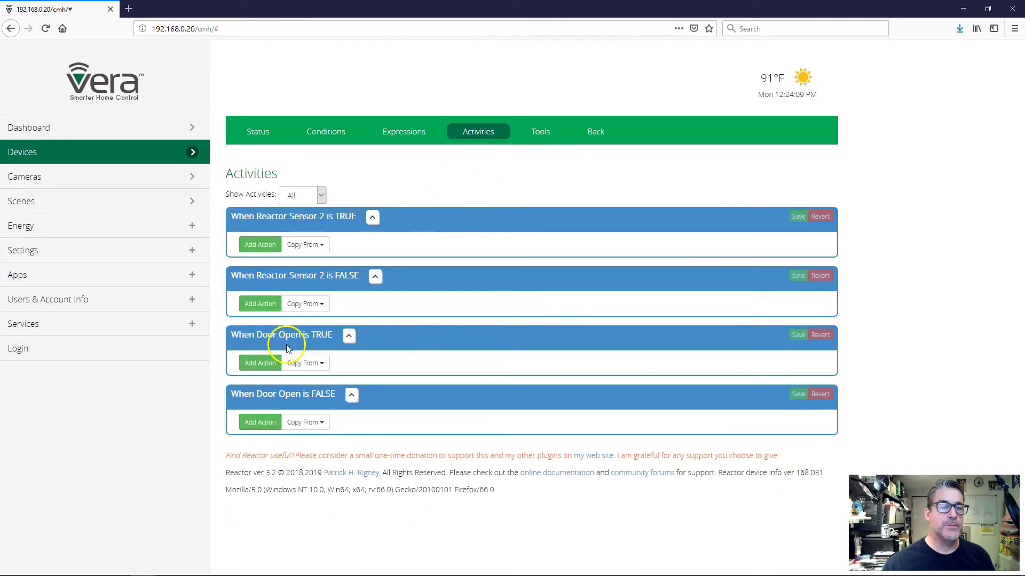
left_click(258, 362)
left_click(282, 364)
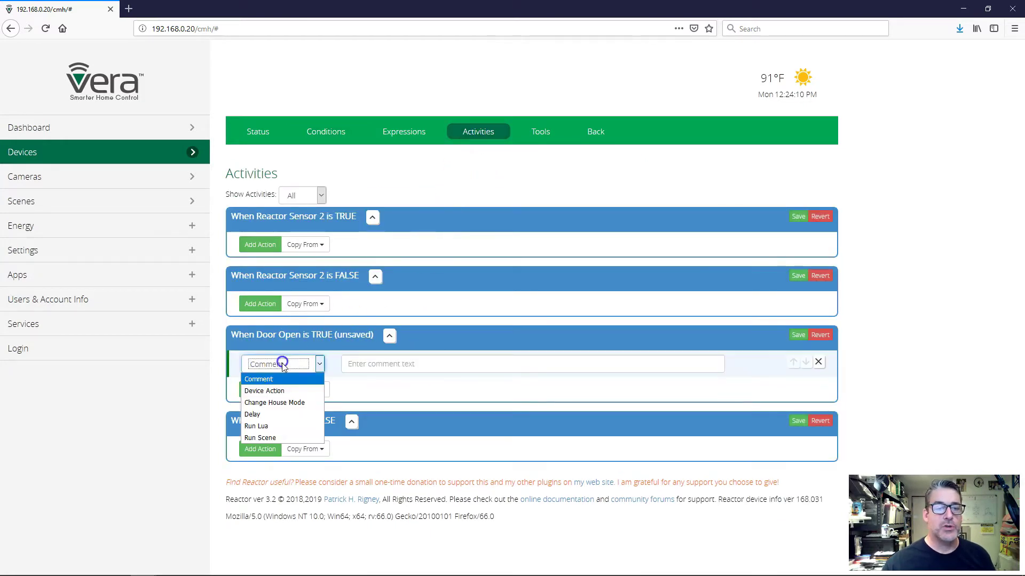
left_click(291, 391)
left_click(389, 364)
scroll(406, 314, "down", 5)
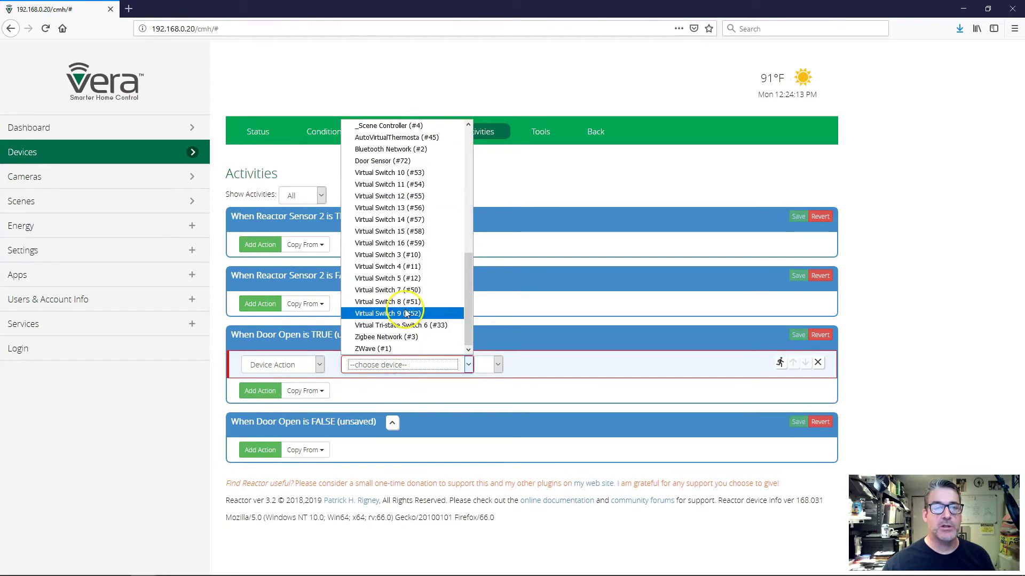
left_click(442, 137)
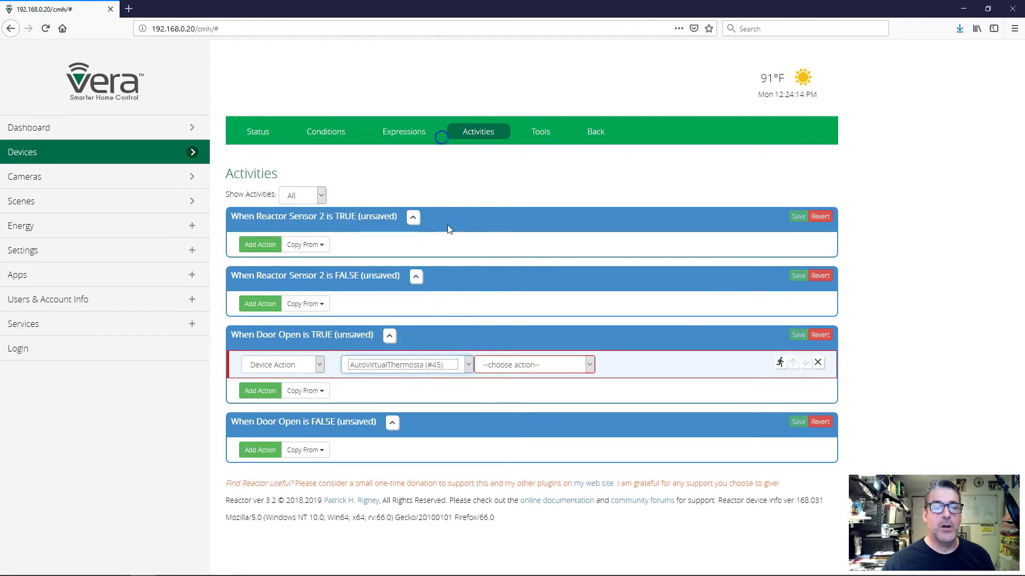
left_click(501, 363)
left_click(508, 146)
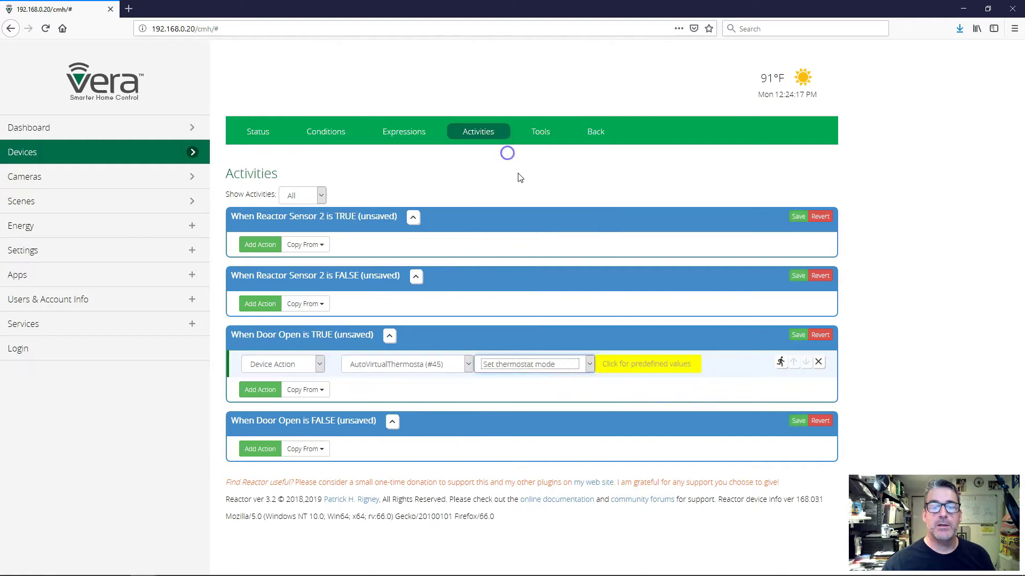
Set the thermostat mode in the "When Door Open is TRUE" action to Off.
left_click(611, 363)
type("o")
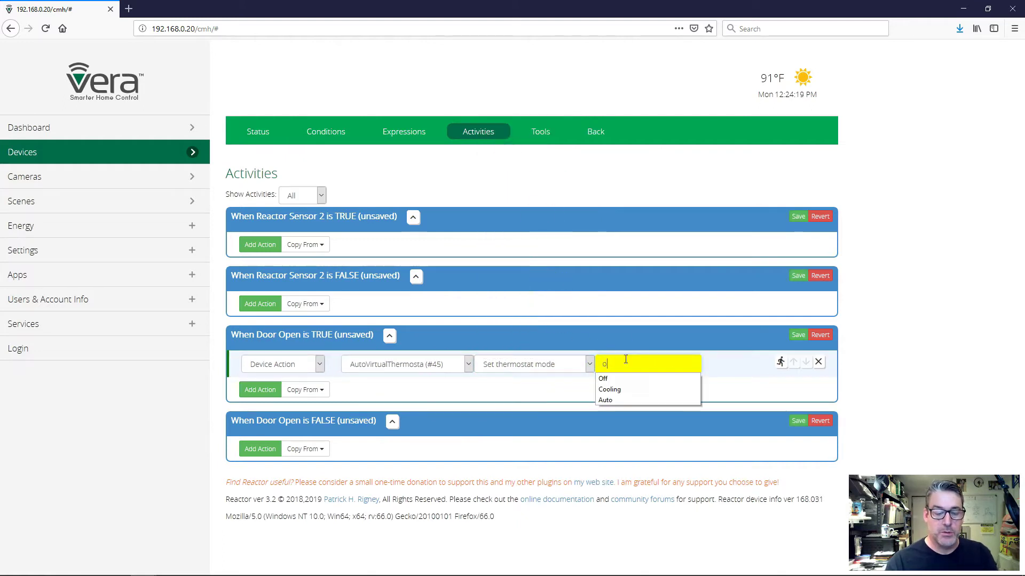
key("BackSpace")
type("Off")
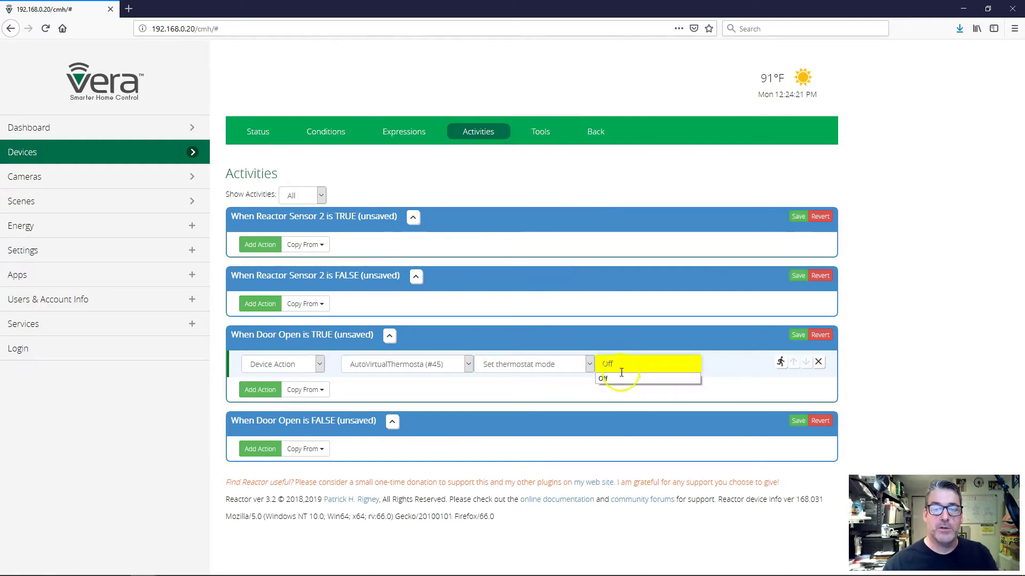
left_click(614, 377)
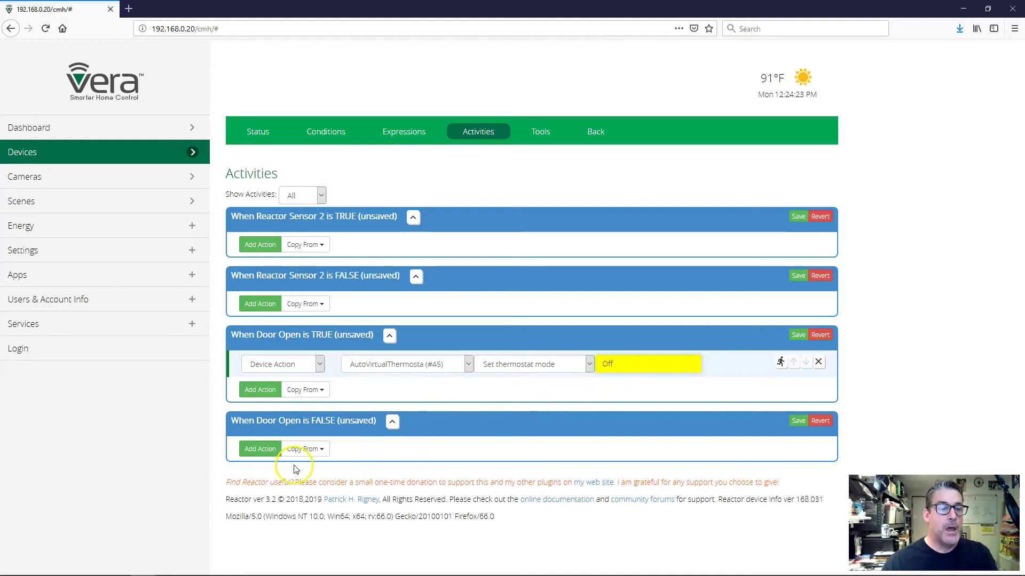
Add a device action to the "When Door Open is FALSE" activity using AutoVirtualThermosta (#45) and Set thermostat mode.
left_click(261, 449)
left_click(275, 450)
left_click(286, 479)
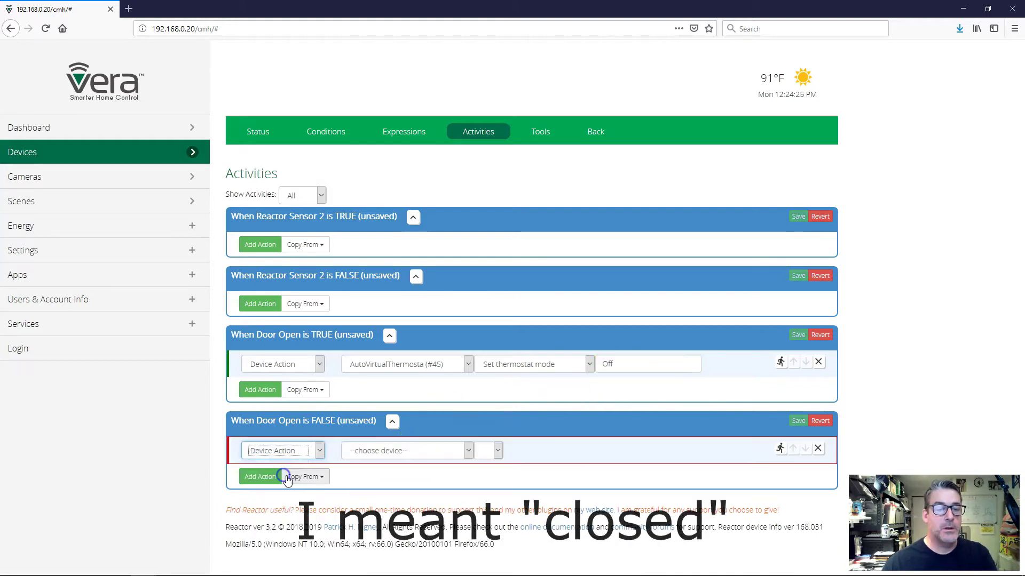
left_click(391, 450)
scroll(409, 398, "down", 2)
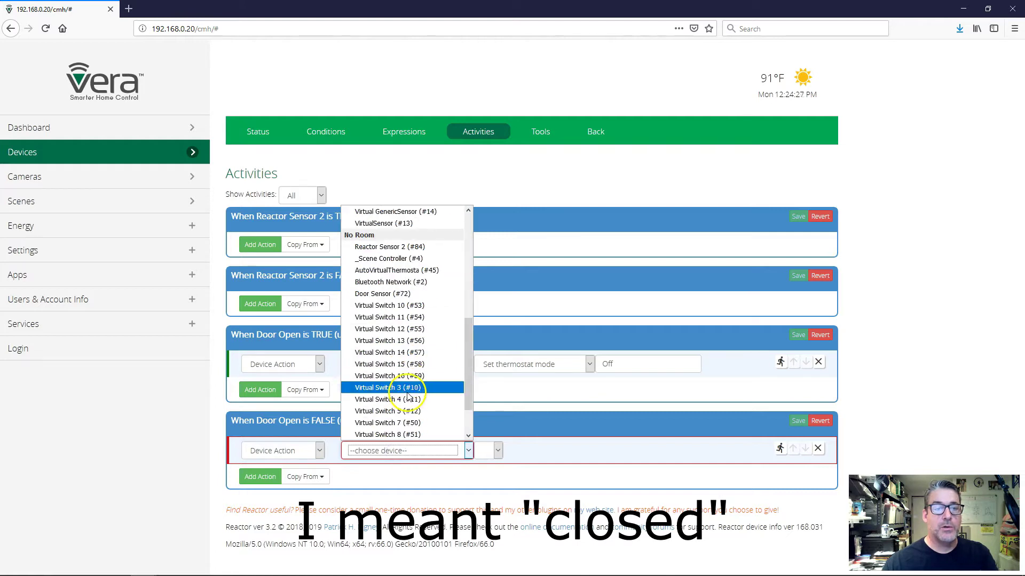
left_click(422, 271)
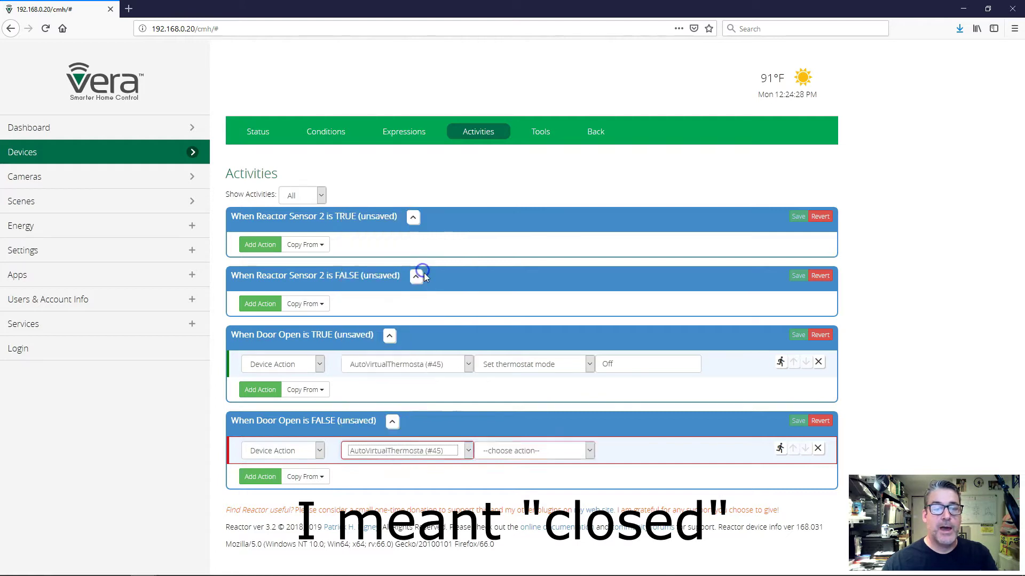
left_click(517, 455)
left_click(508, 237)
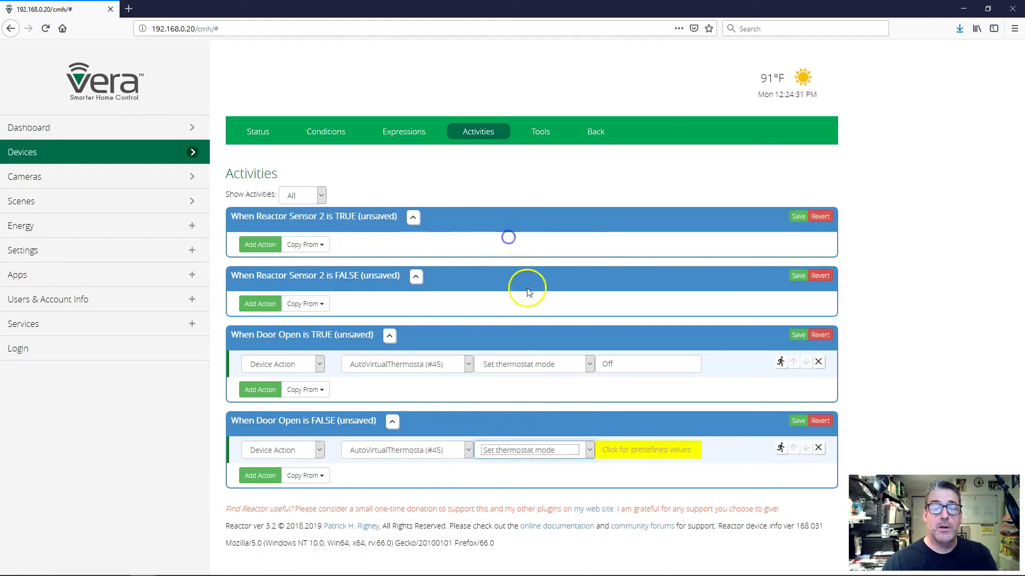
Set the thermostat mode in the "When Door Open is FALSE" action to Cooling and save the activities.
left_click(633, 451)
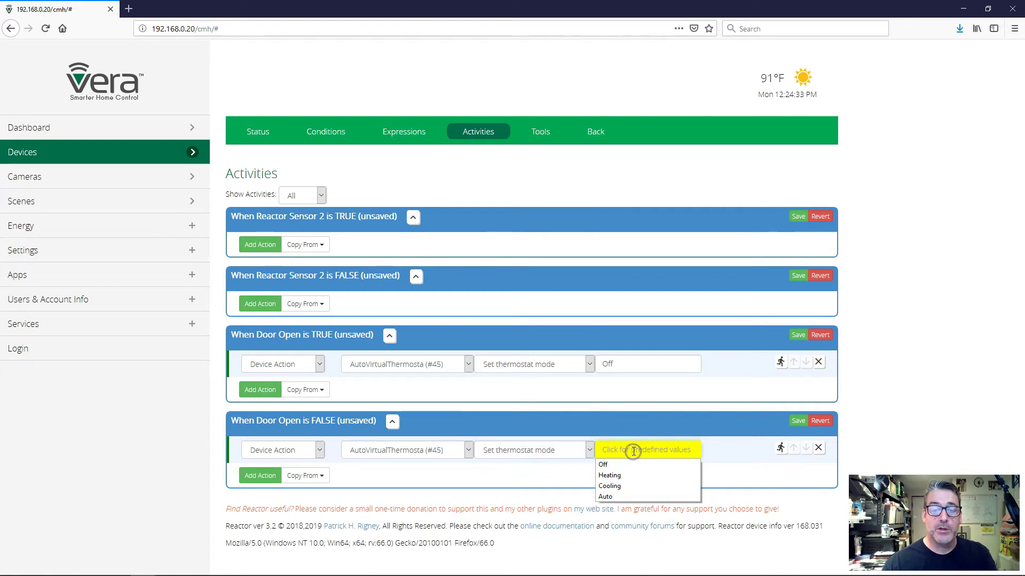
left_click(628, 485)
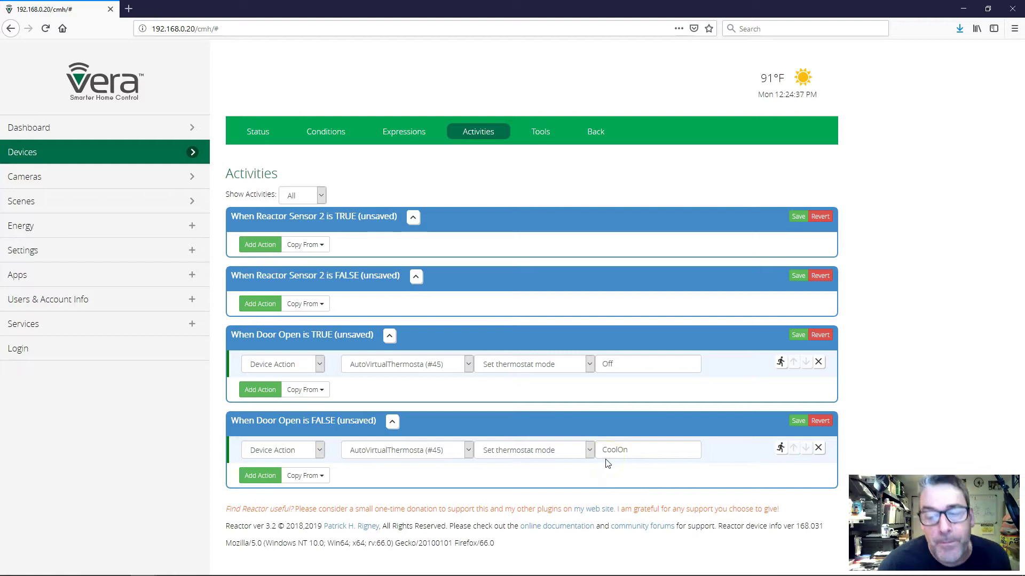
left_click(793, 421)
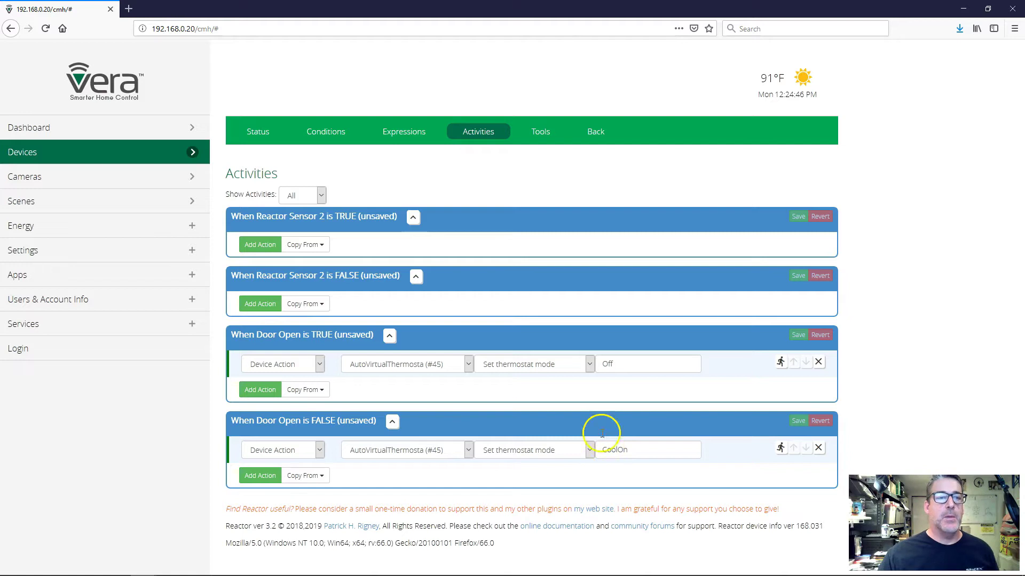
Return to the device list and add a variable named CurrentState to Reactor Sensor 2's expressions.
left_click(171, 156)
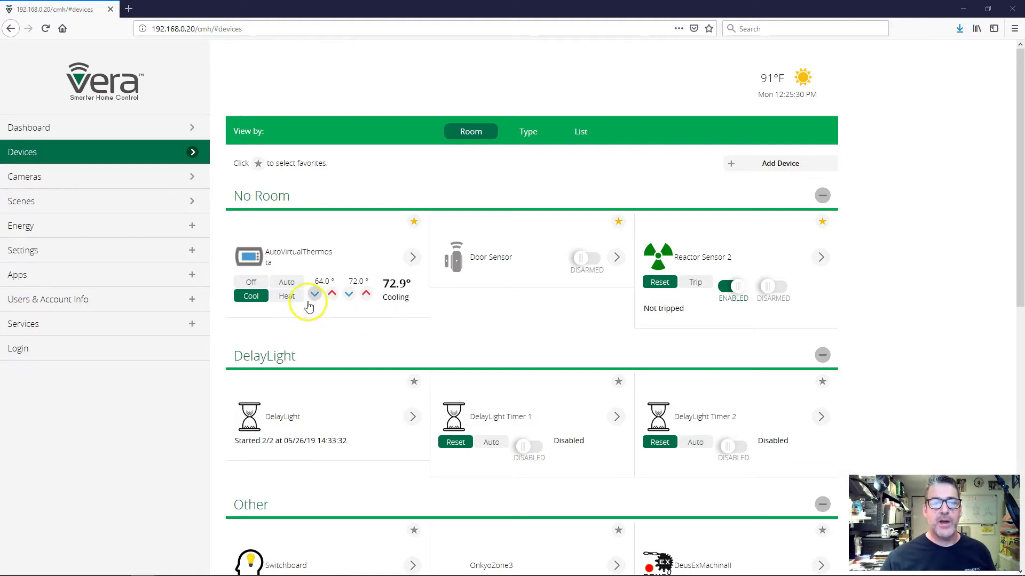
left_click(287, 283)
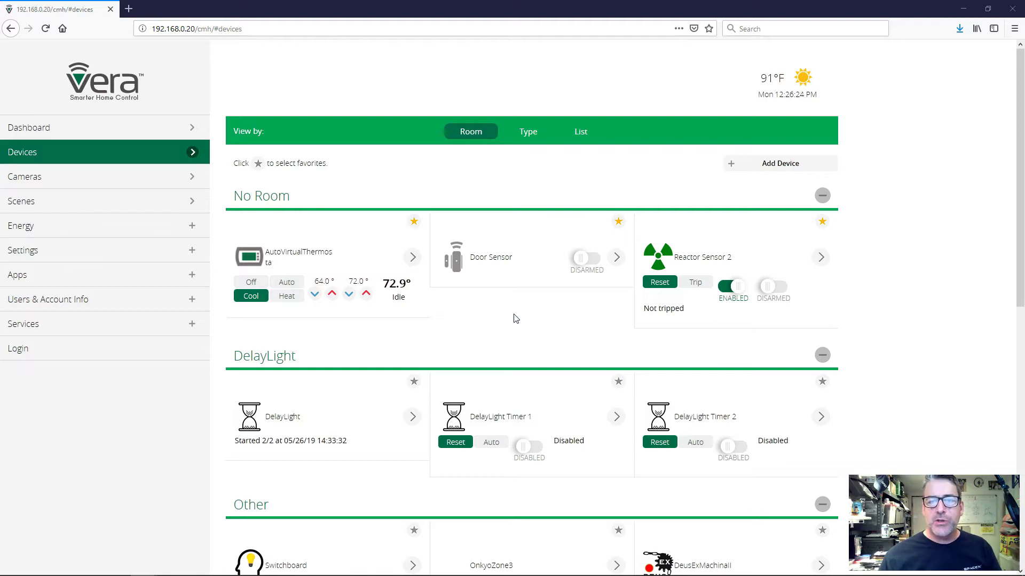
left_click(821, 257)
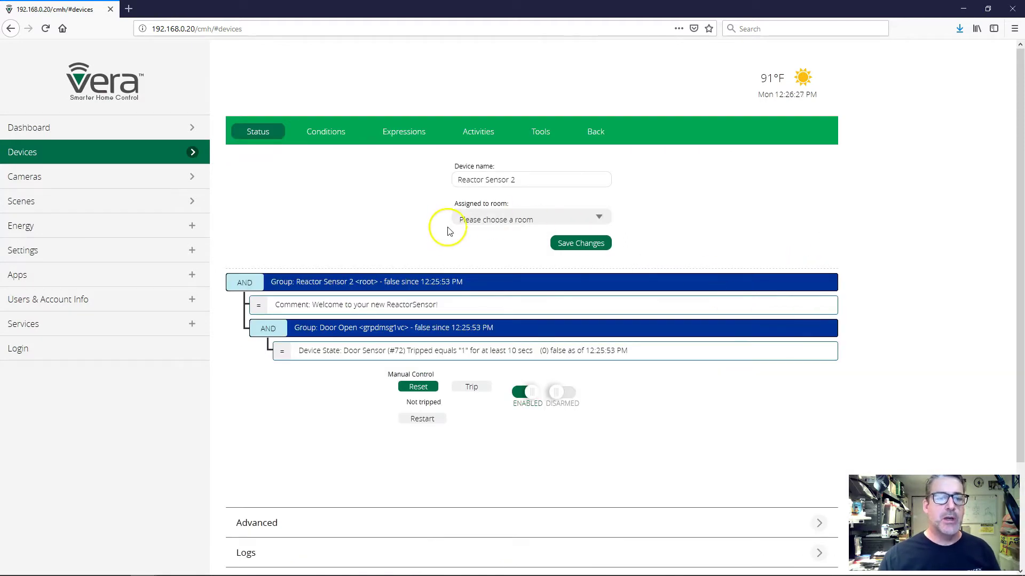
left_click(406, 137)
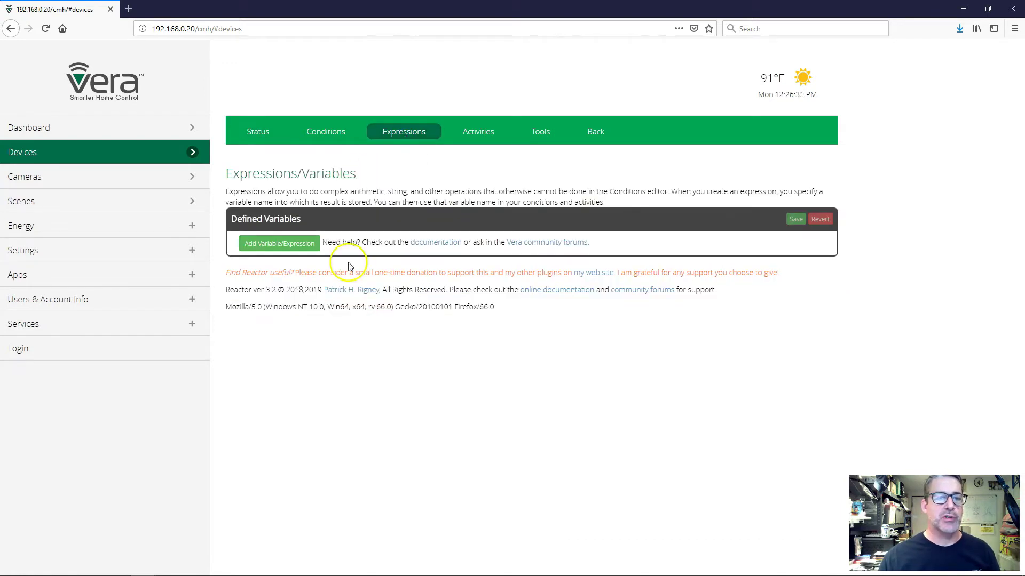
left_click(294, 244)
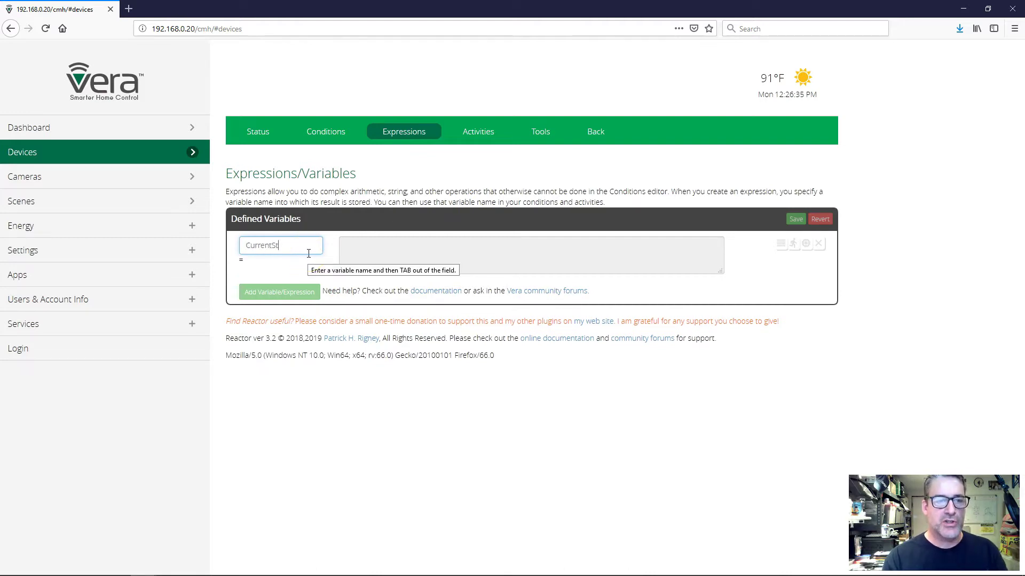
type("CurrentState")
key("Tab")
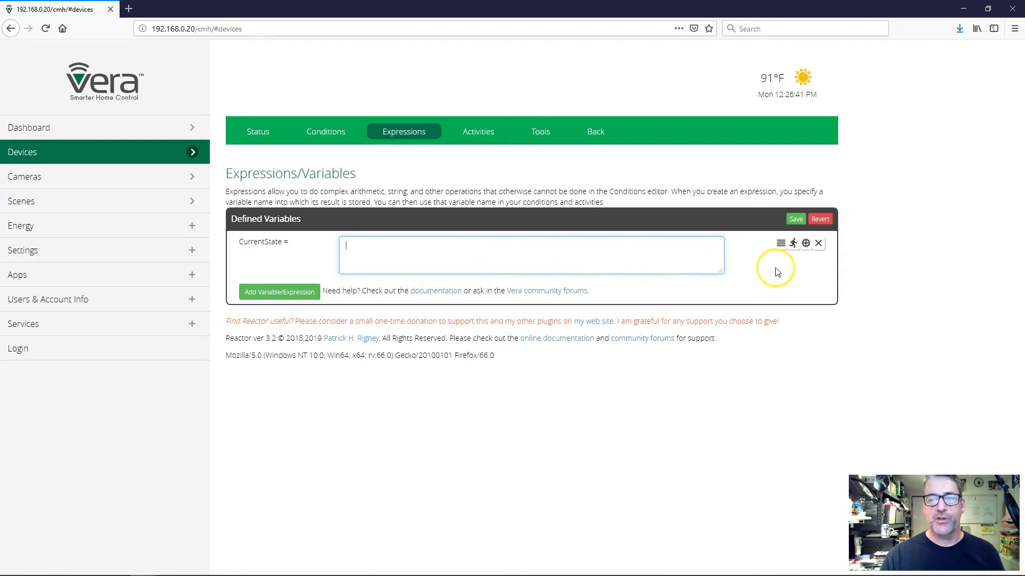
Insert a getstate call by device name for AutoVirtualThermosta (#45)'s ModeTarget into the CurrentState expression, save it and test-run it.
left_click(806, 245)
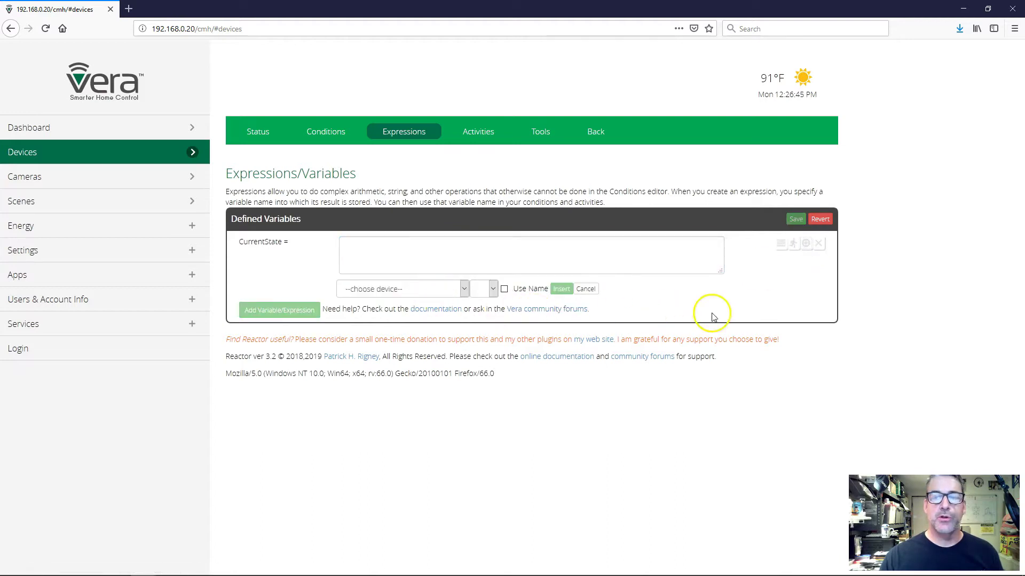
left_click(464, 290)
scroll(441, 341, "down", 5)
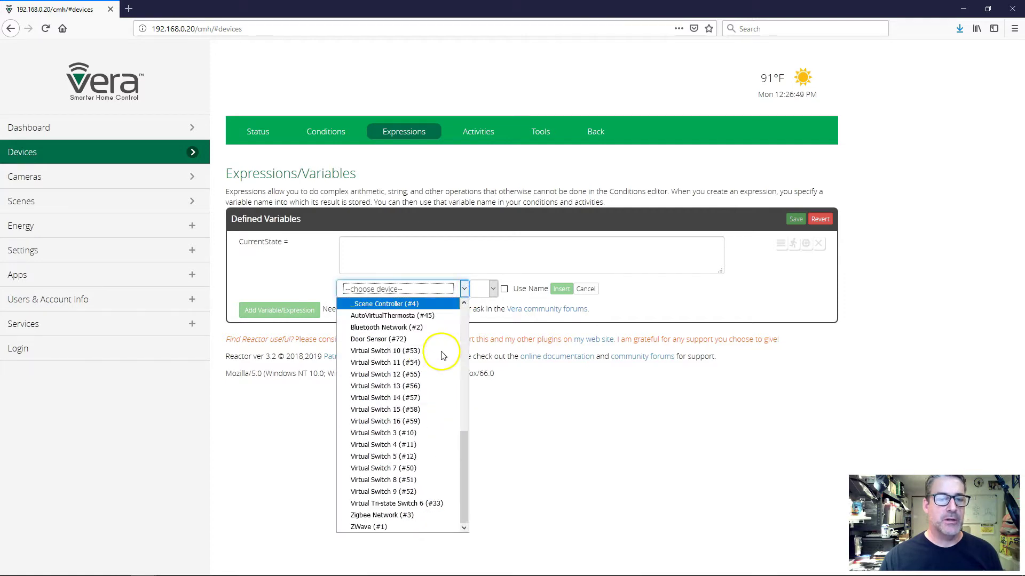
left_click(427, 316)
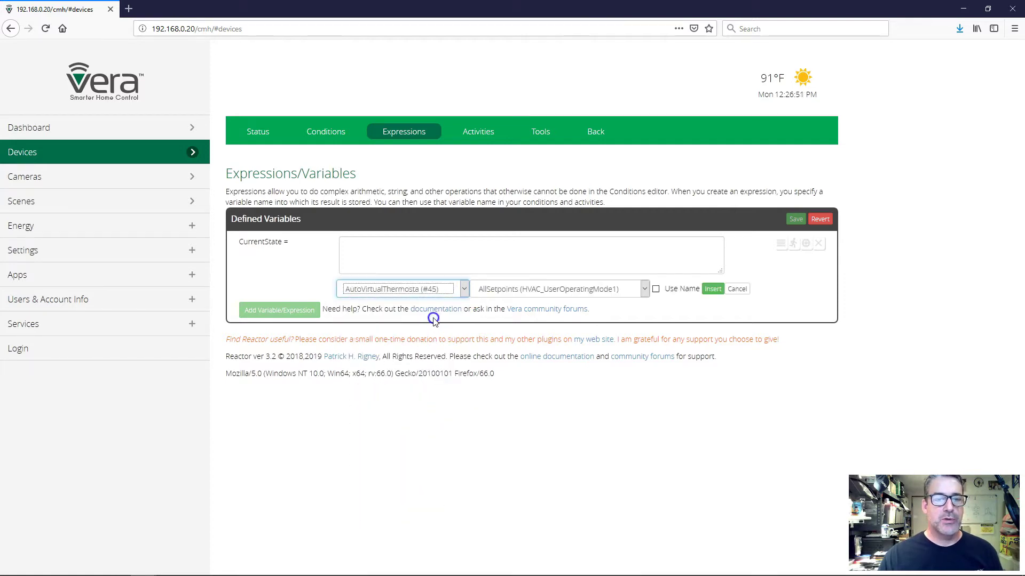
left_click(519, 288)
scroll(544, 407, "down", 6)
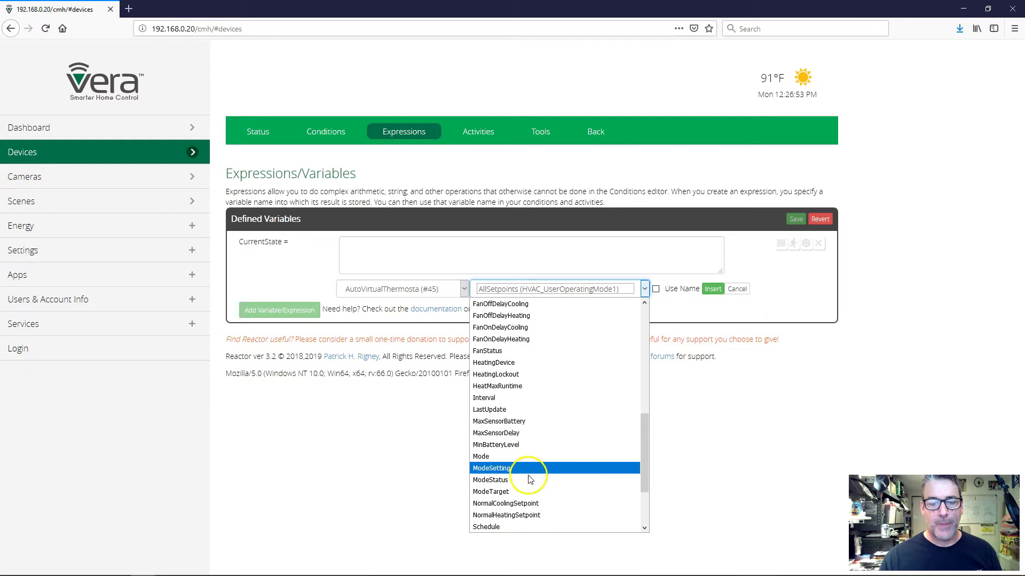
left_click(536, 493)
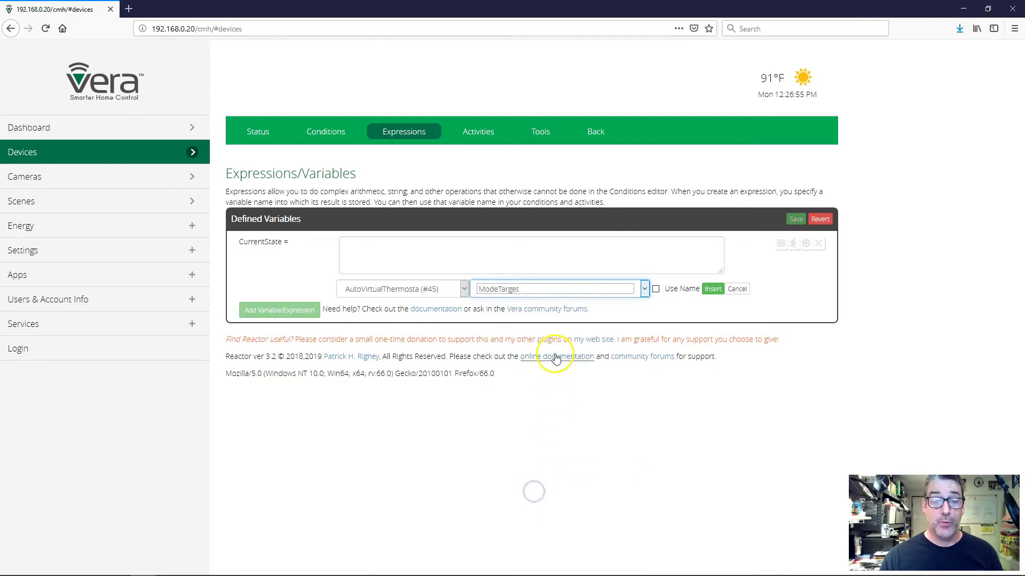
left_click(655, 289)
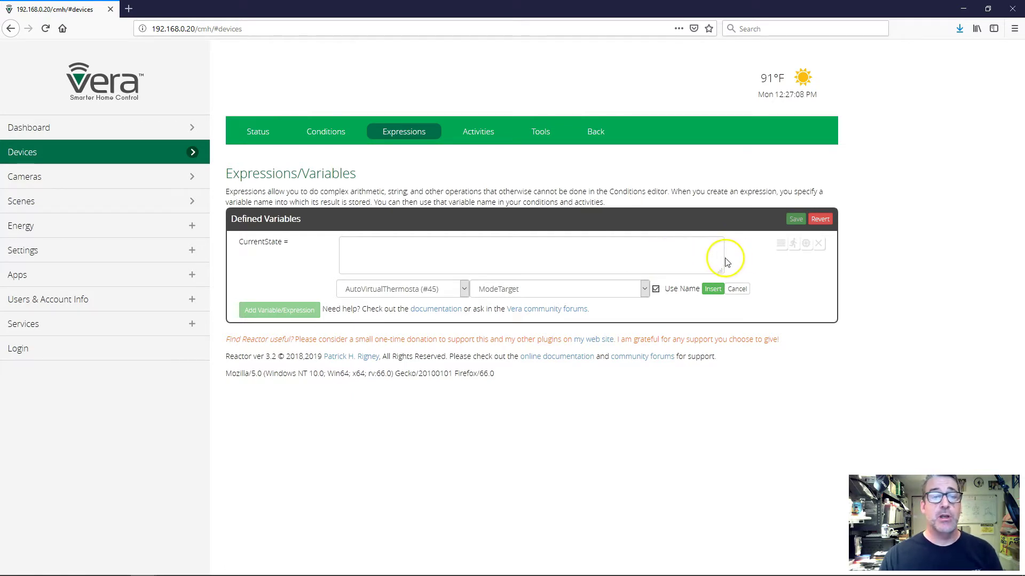
left_click(713, 289)
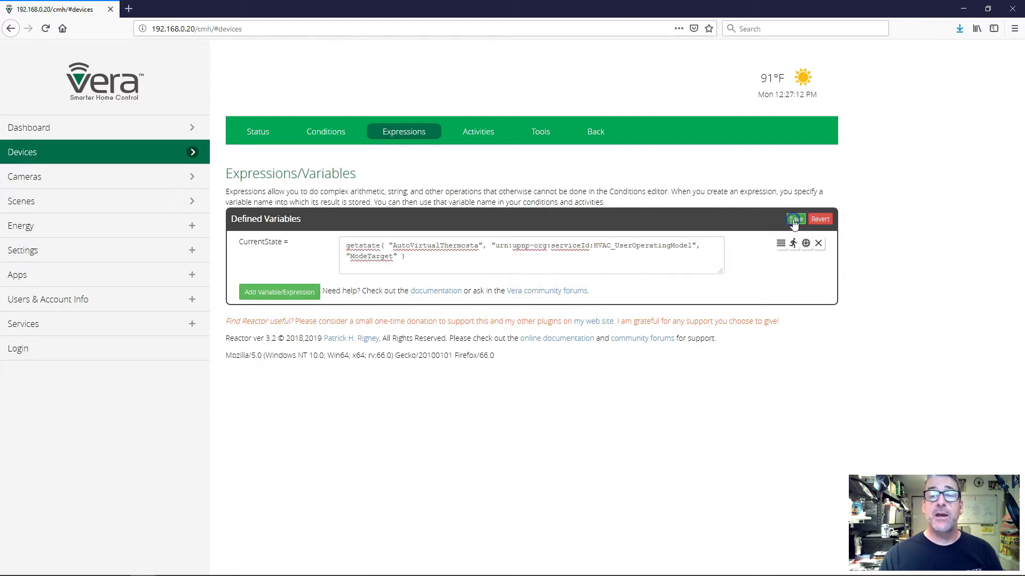
left_click(792, 242)
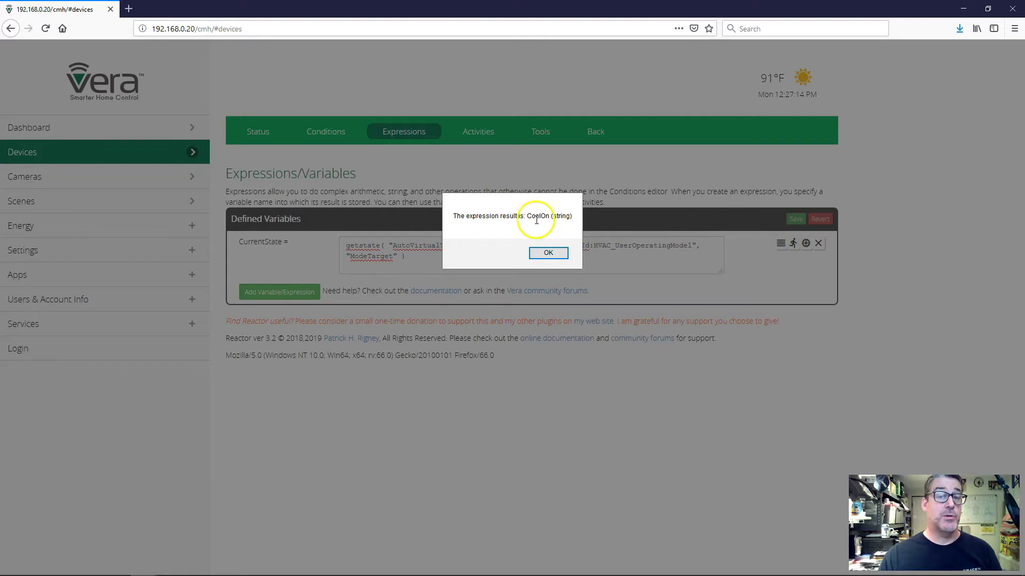
left_click(548, 253)
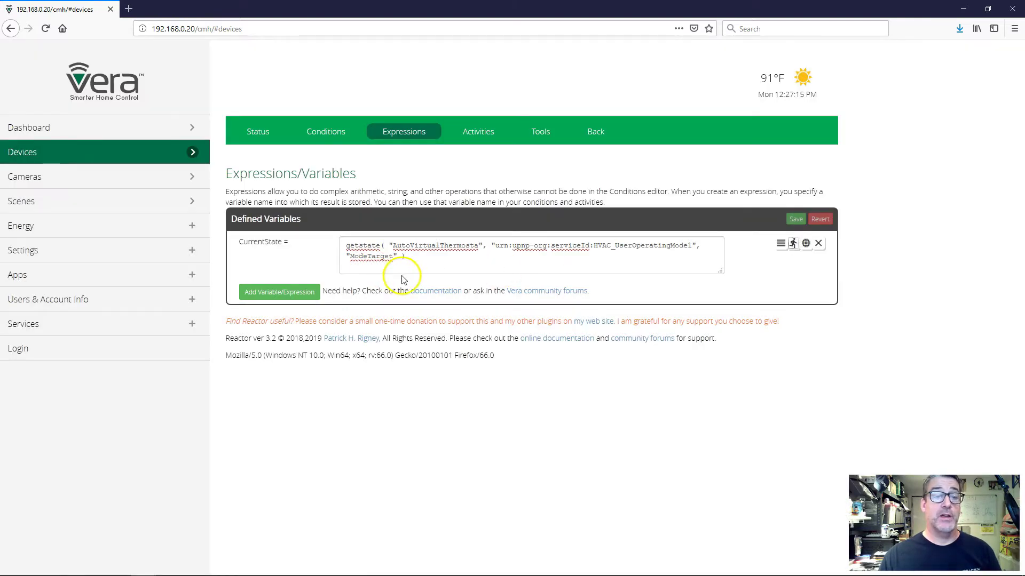
Add a variable named LastState with an empty expression and save the defined variables.
left_click(293, 293)
type("Last")
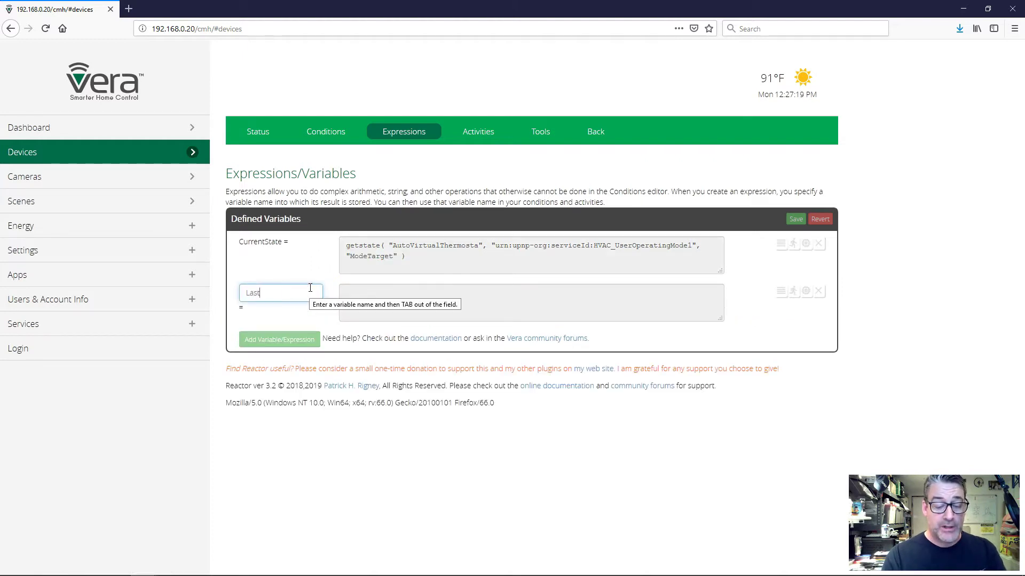
type("State")
key("Tab")
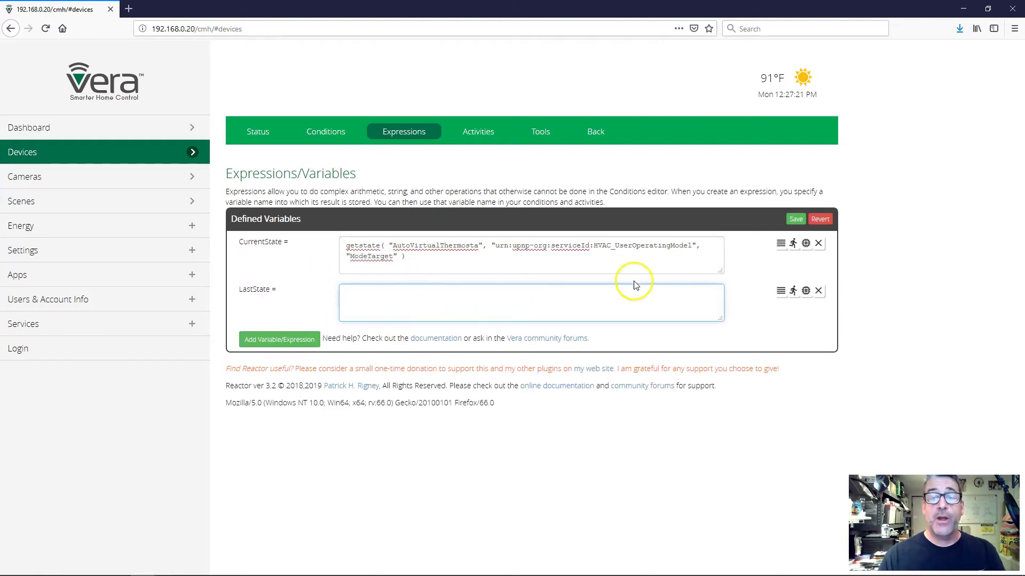
left_click(794, 219)
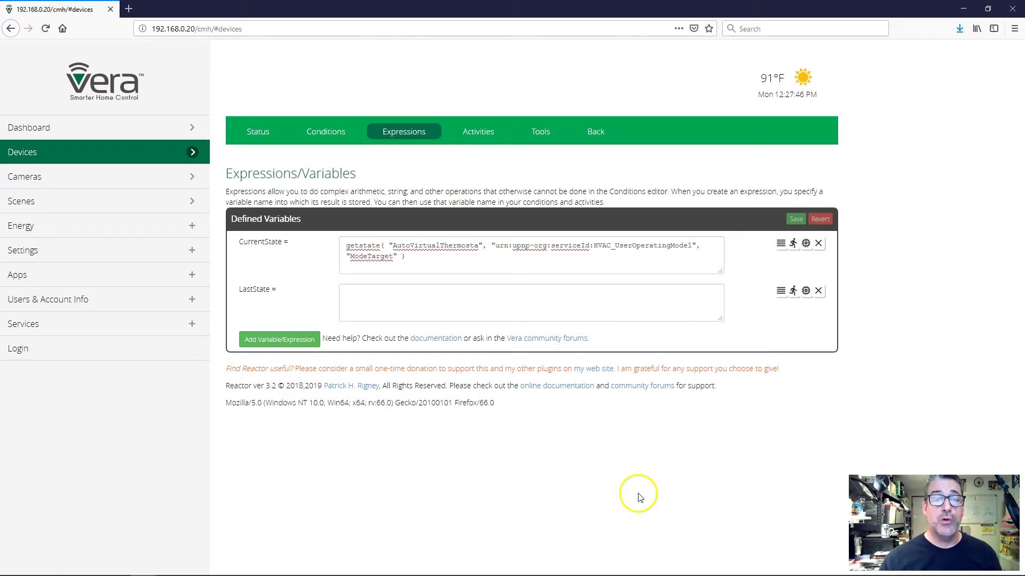
Add a Device State condition for AutoVirtualThermosta (#45) to the Door Open group in the sensor's conditions.
left_click(325, 134)
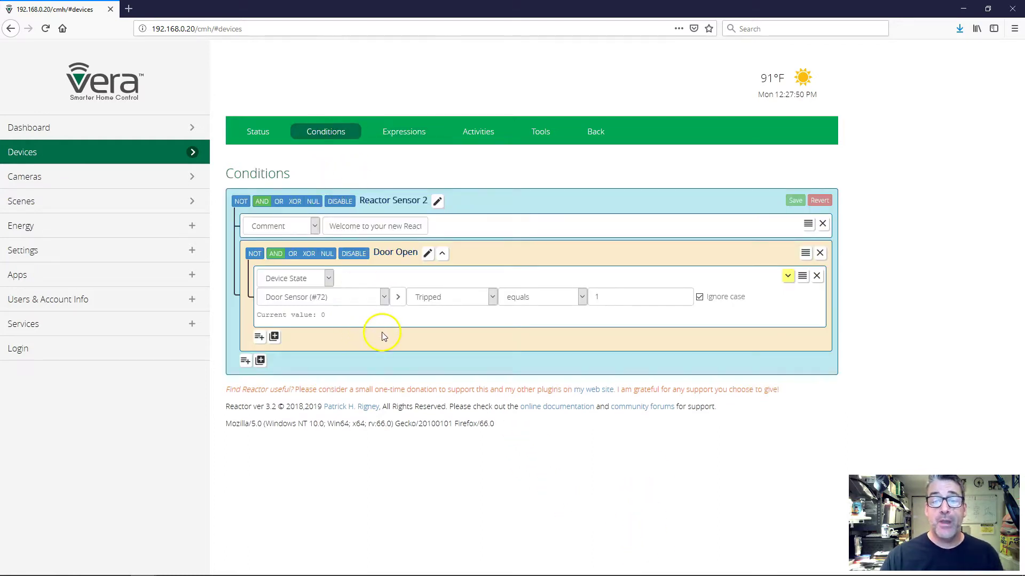
left_click(259, 337)
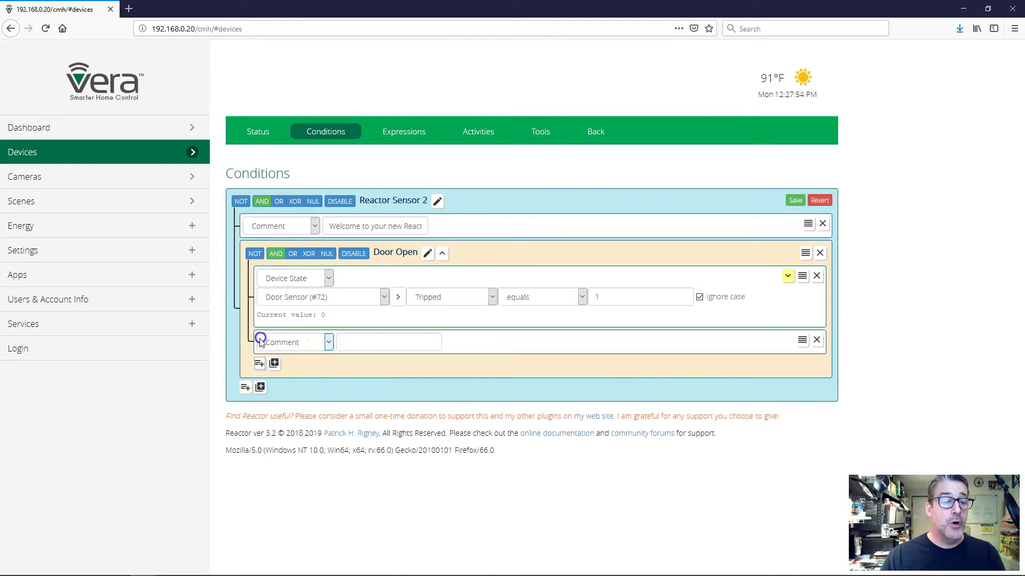
left_click(296, 342)
left_click(299, 381)
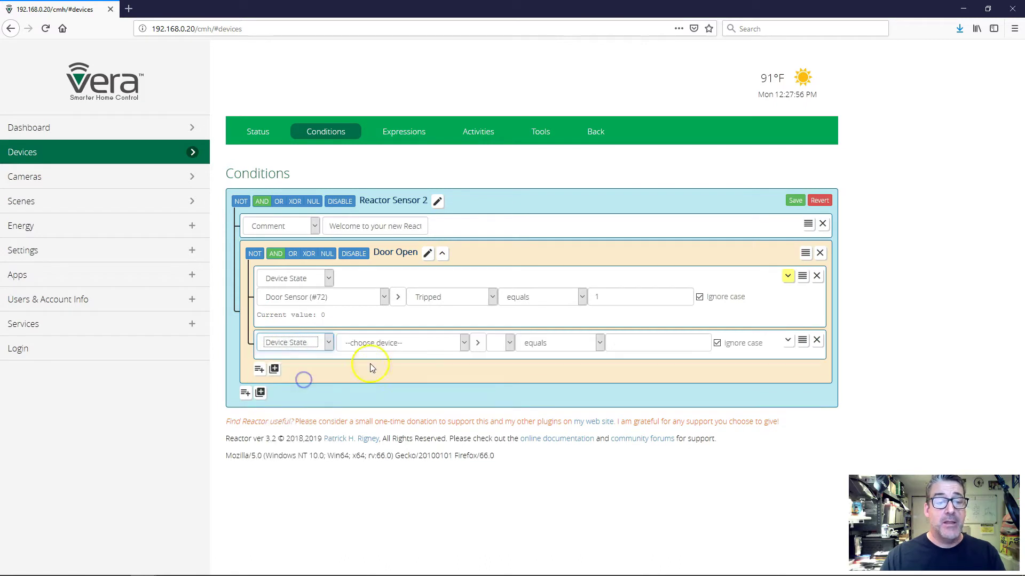
left_click(384, 344)
scroll(396, 307, "down", 5)
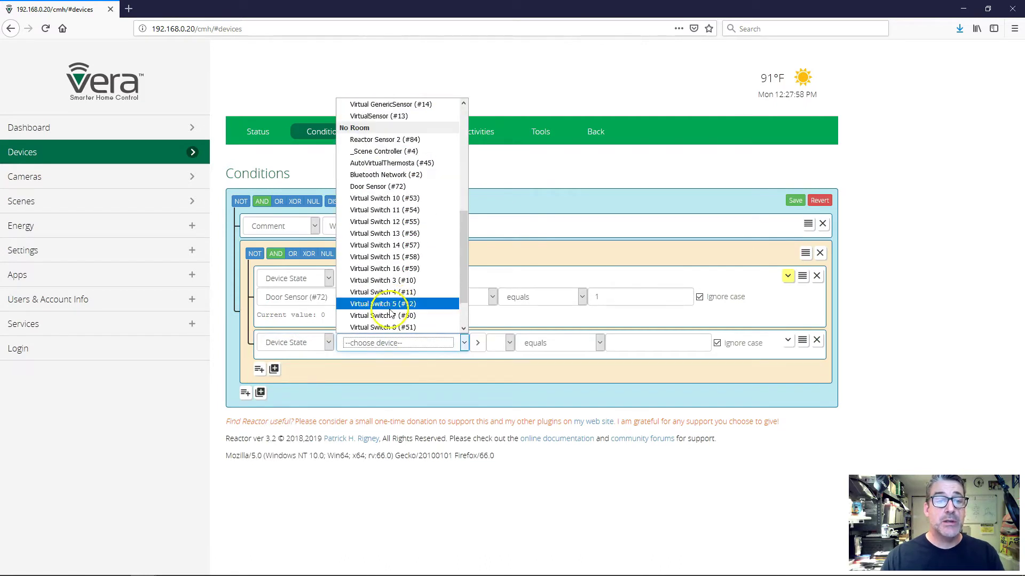
left_click(421, 163)
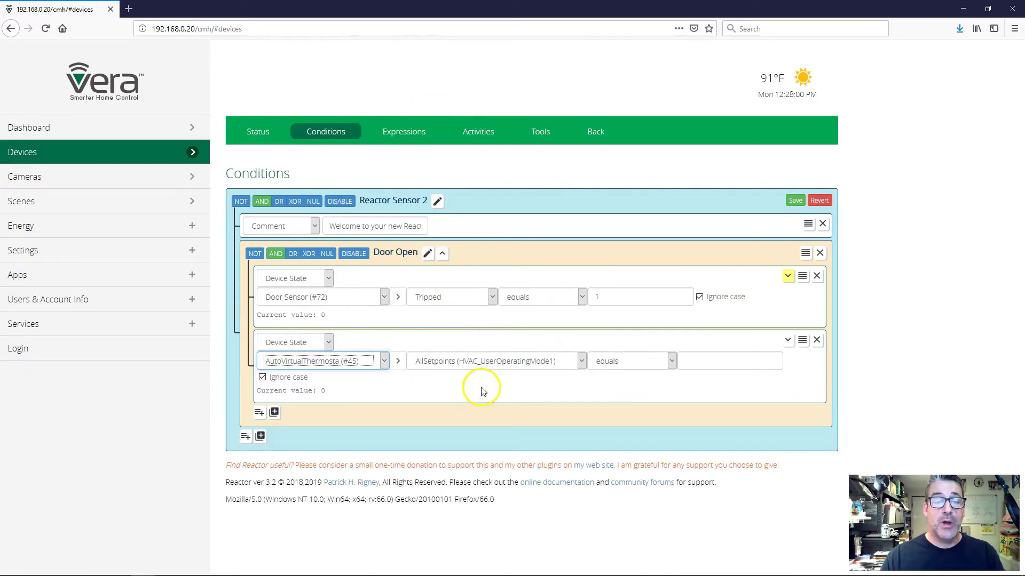
Set the new thermostat condition in the Door Open group to ModeTarget not equals Off.
left_click(397, 361)
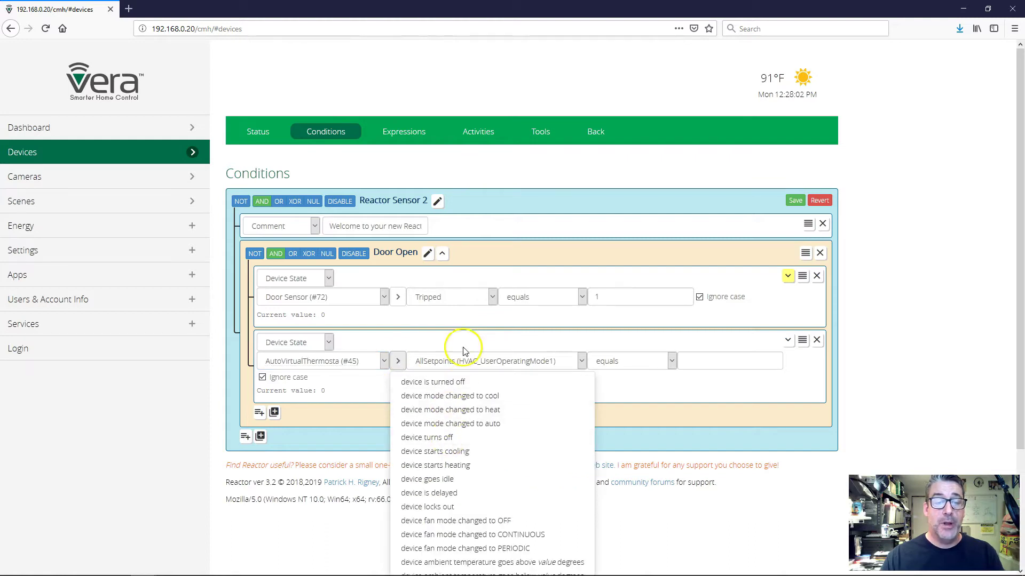
left_click(472, 361)
scroll(471, 347, "down", 7)
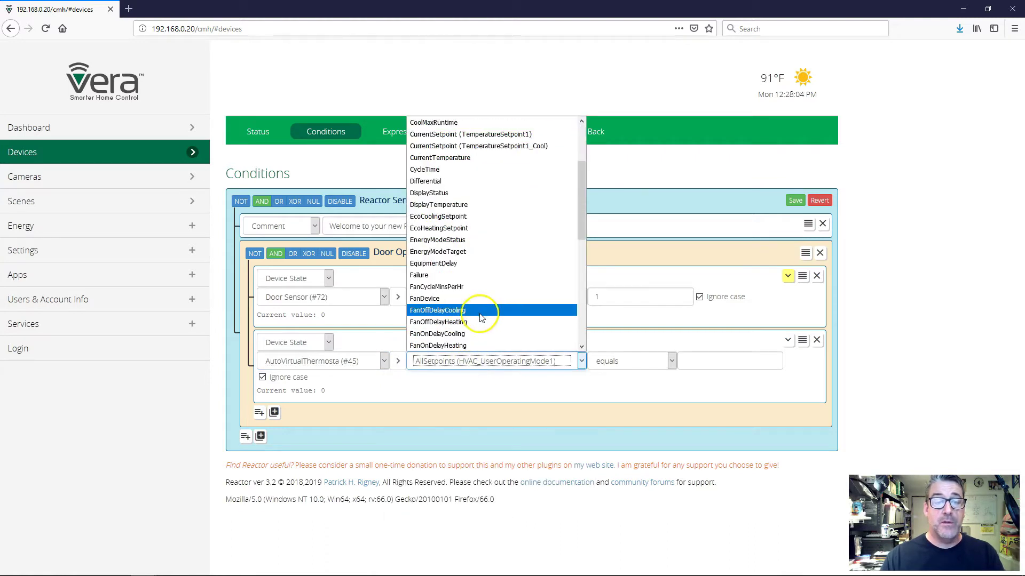
scroll(472, 333, "down", 3)
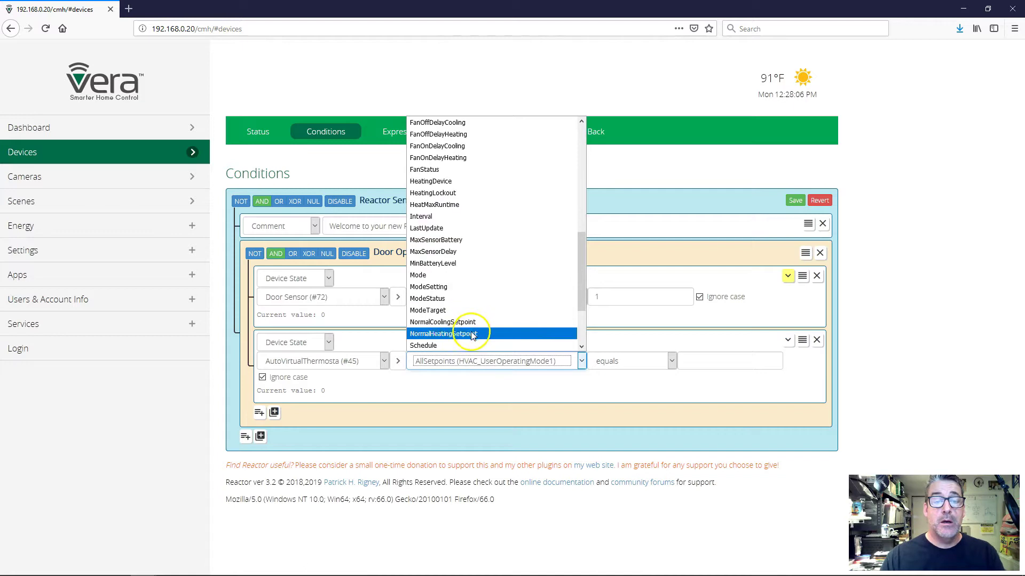
left_click(469, 308)
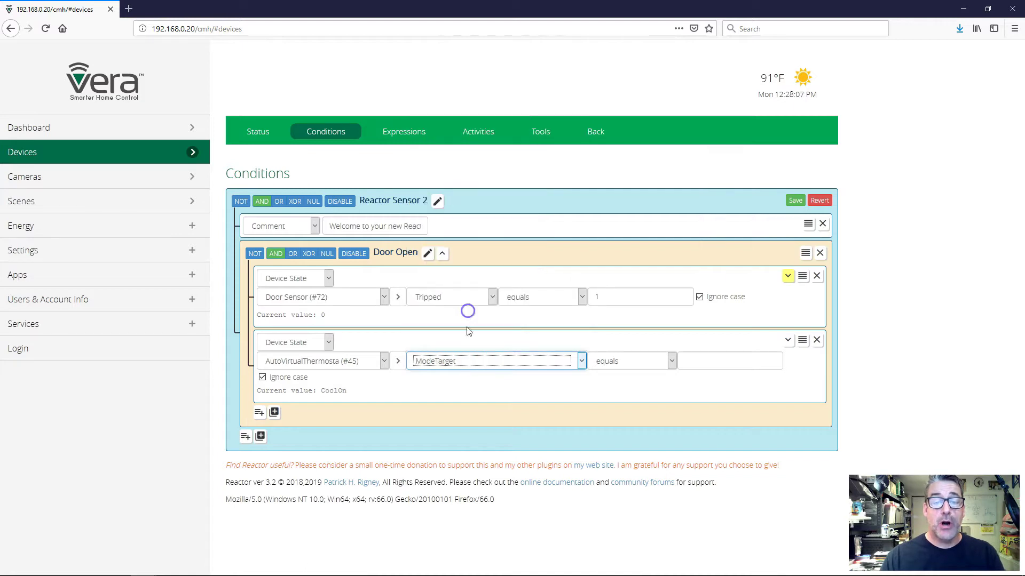
left_click(620, 362)
left_click(625, 386)
left_click(699, 355)
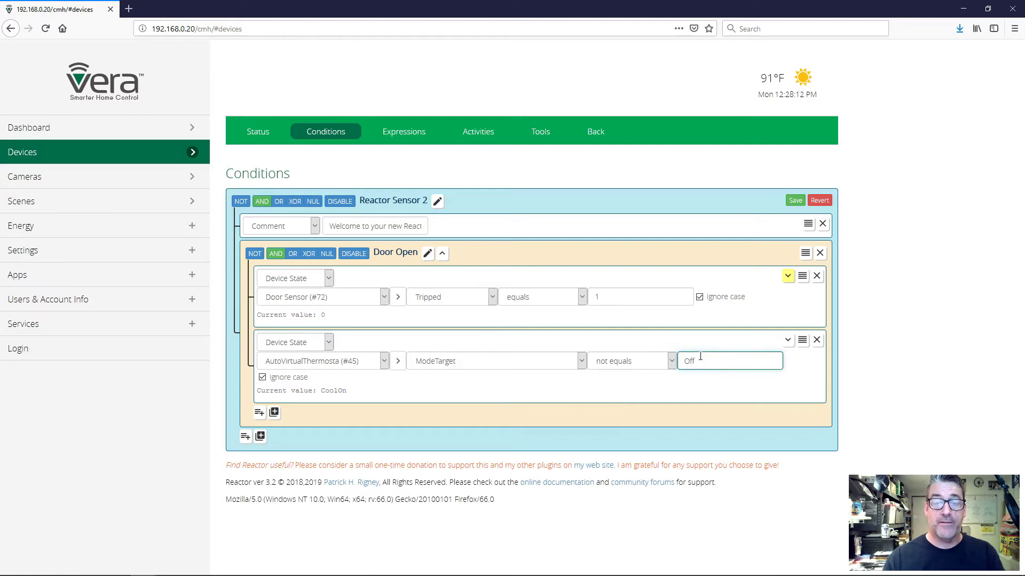
key("Tab")
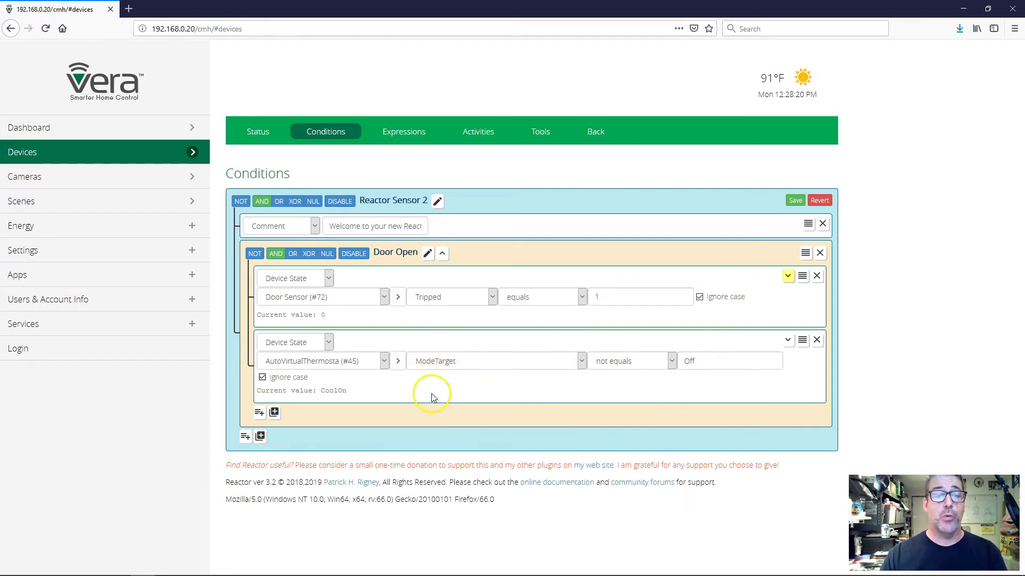
Add a second condition group under Reactor Sensor 2 and name it Door Closed.
left_click(261, 436)
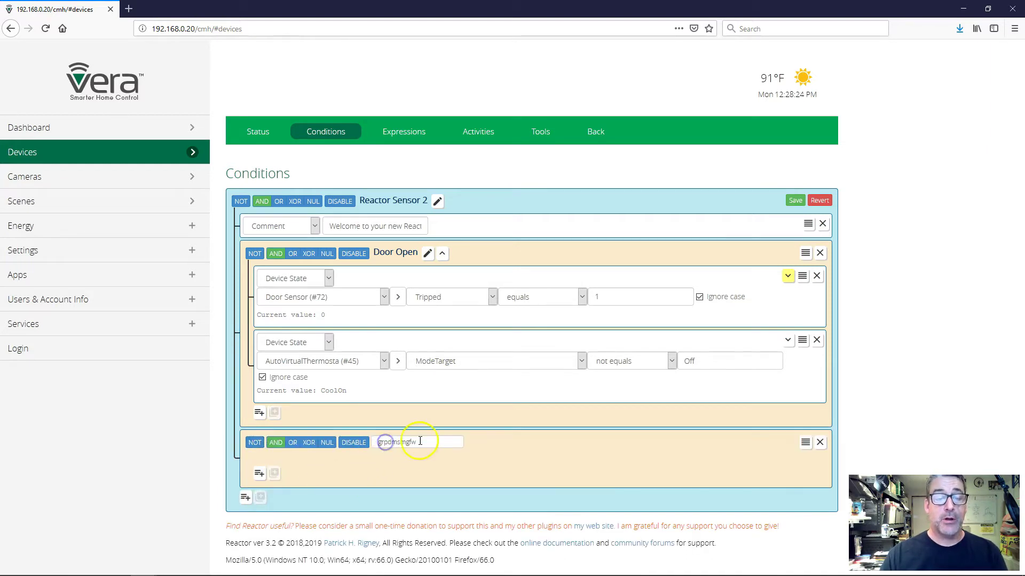
left_click(384, 442)
type("Door Closed")
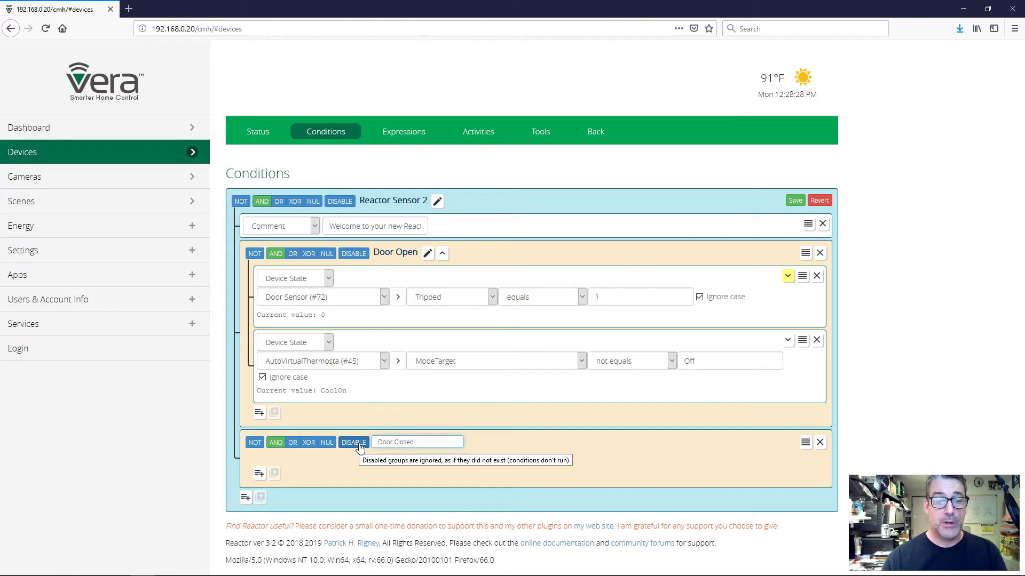
left_click(331, 465)
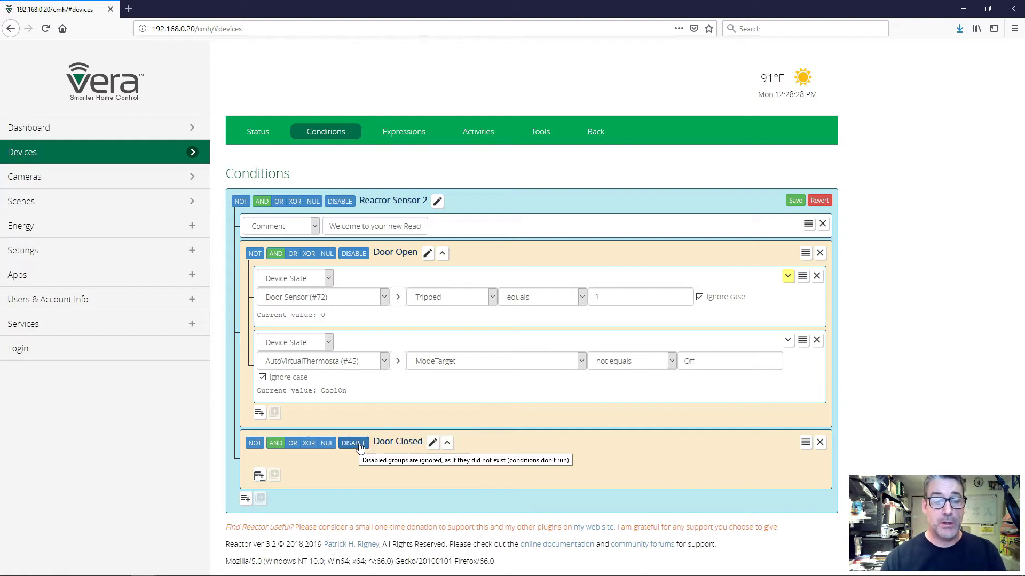
Add a Device State condition to the Door Closed group for Door Sensor (#72) being closed, whether armed or disarmed.
left_click(258, 476)
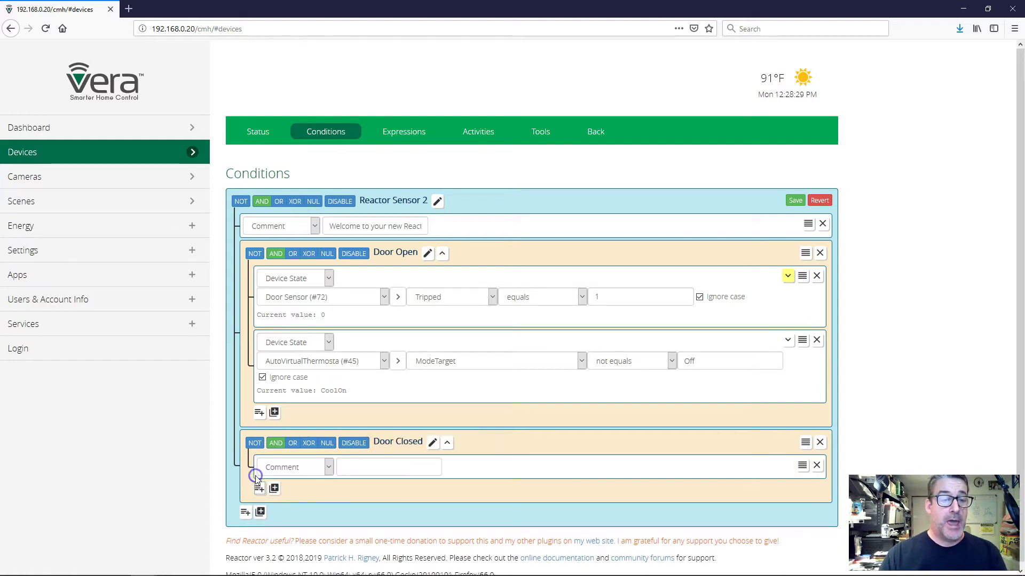
left_click(289, 468)
left_click(278, 357)
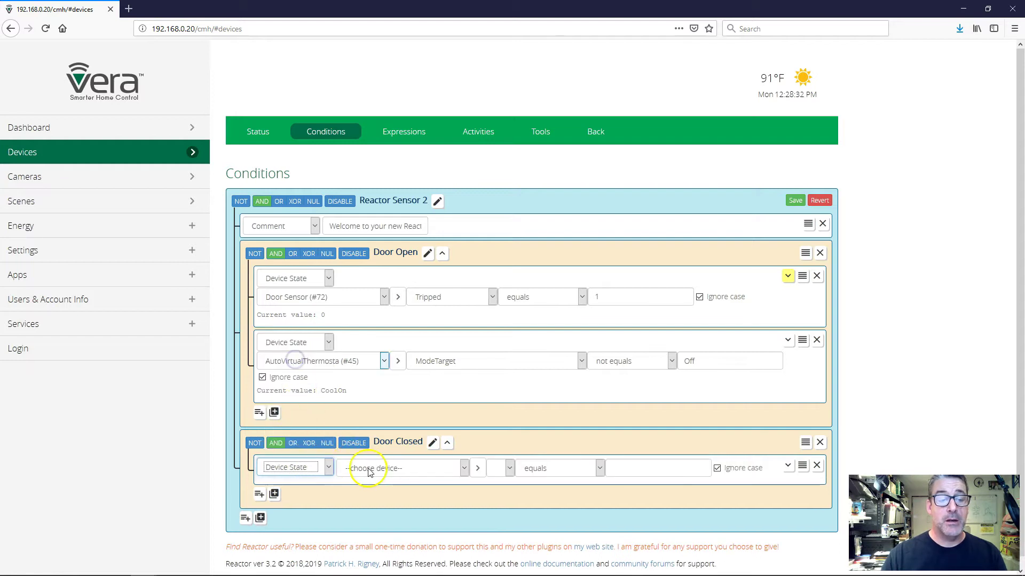
left_click(372, 468)
scroll(395, 404, "down", 5)
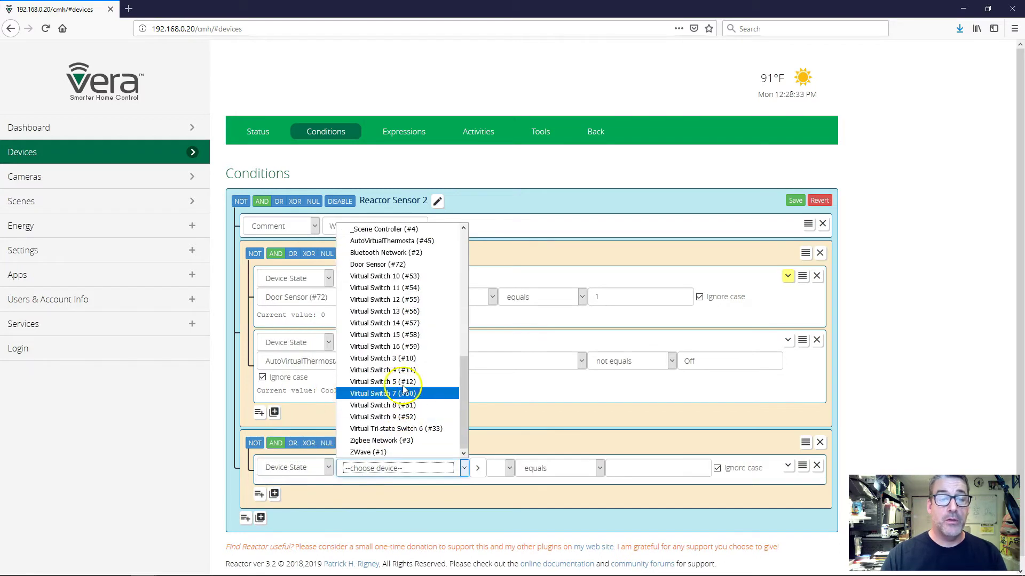
left_click(376, 271)
left_click(398, 486)
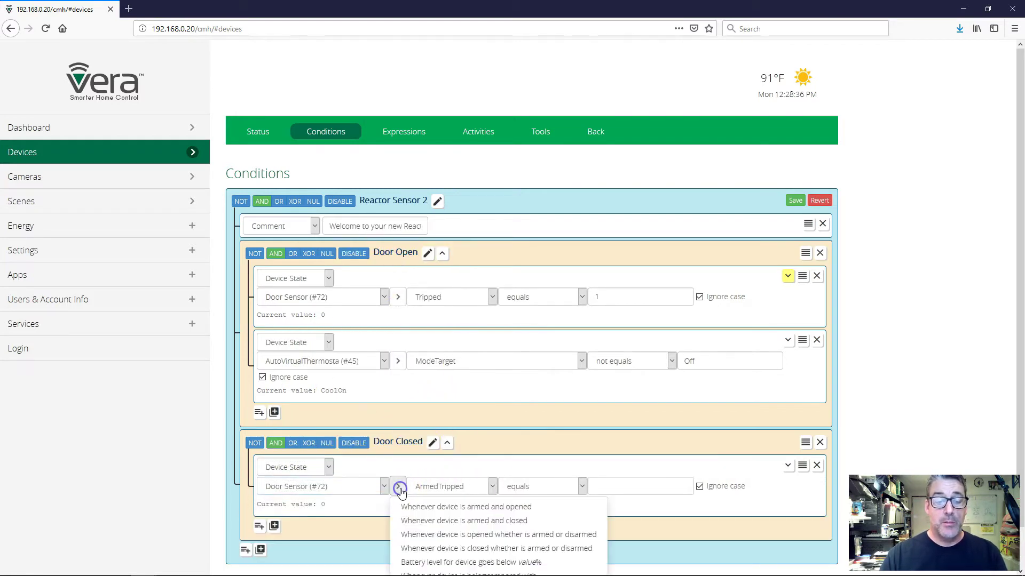
left_click(460, 549)
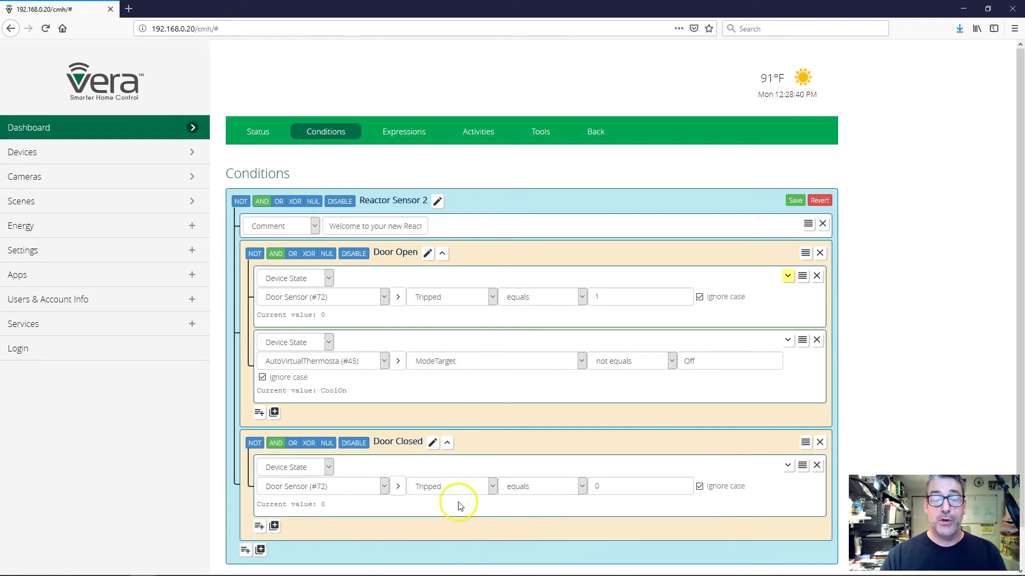
left_click(595, 297)
type("1")
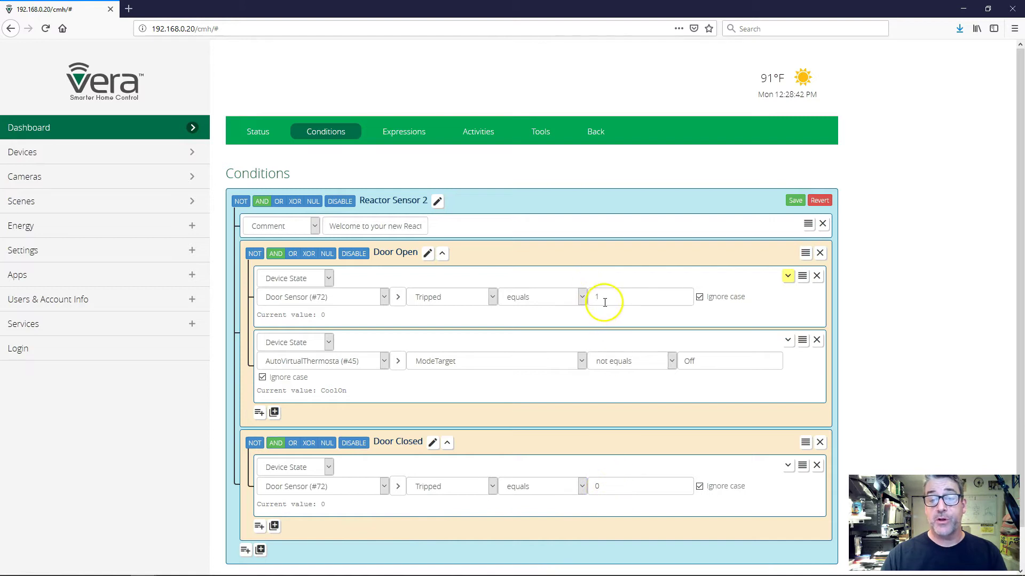
Require the Door Closed group's door sensor condition to be sustained for at least 10 seconds.
left_click(788, 468)
left_click(451, 544)
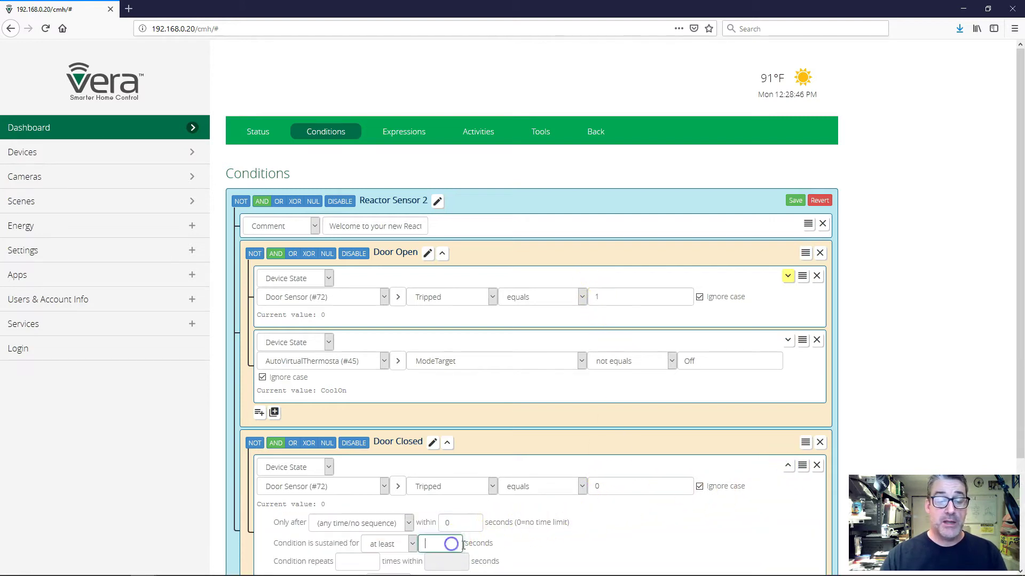
type("10")
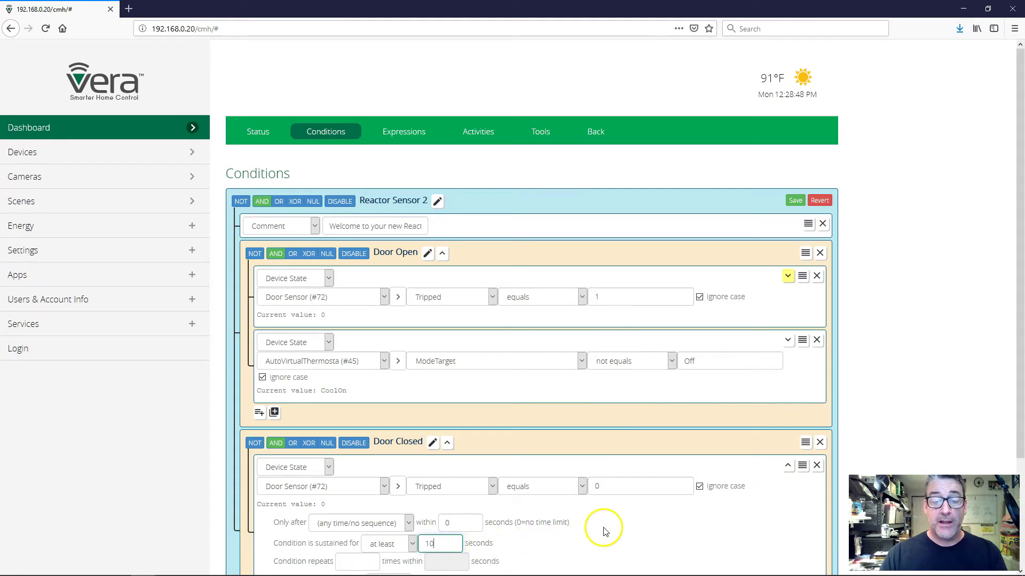
scroll(602, 531, "down", 3)
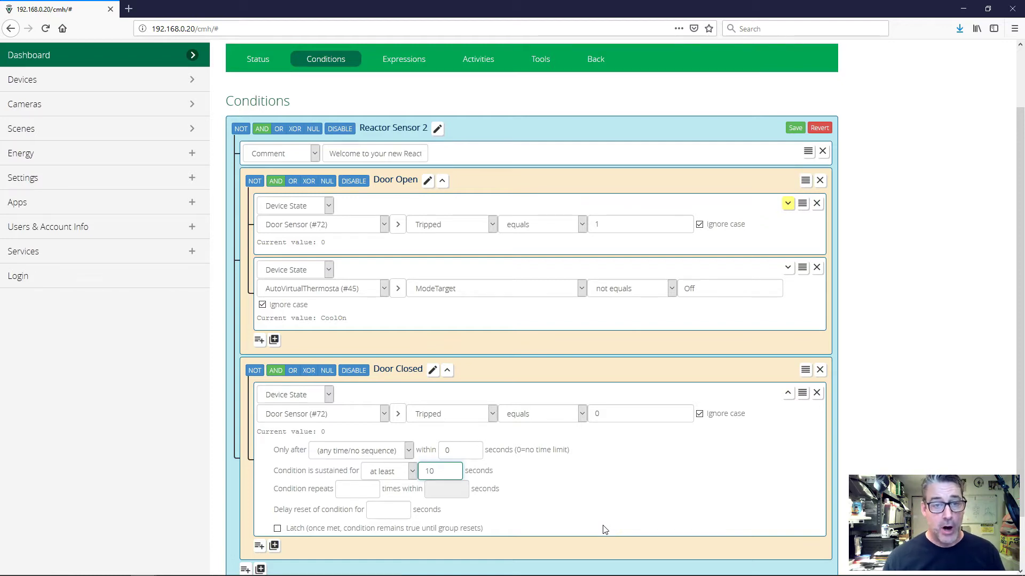
Add a second Device State condition to the Door Closed group, using Reactor Sensor 2 (#84) as its device.
left_click(584, 487)
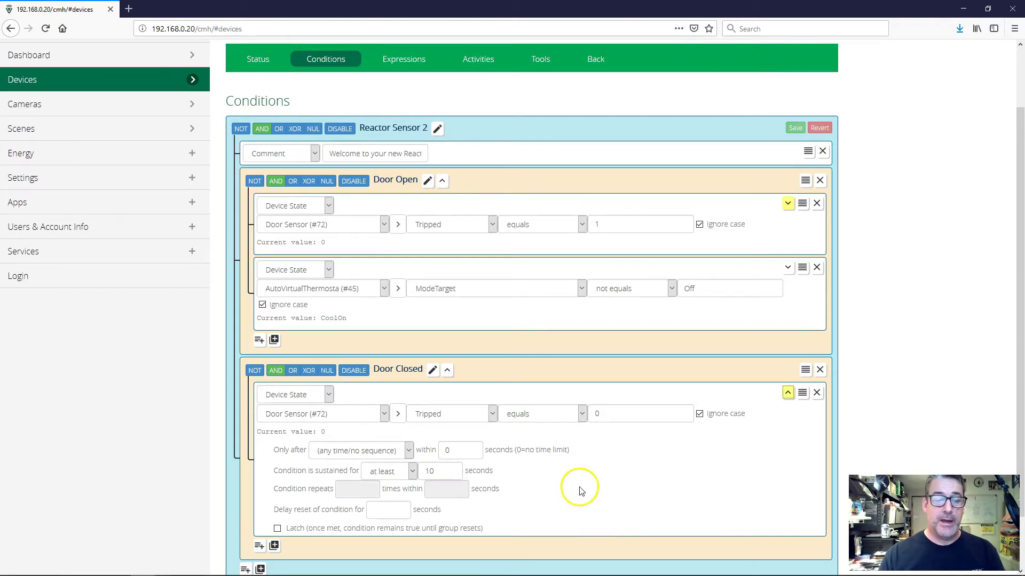
scroll(581, 491, "down", 3)
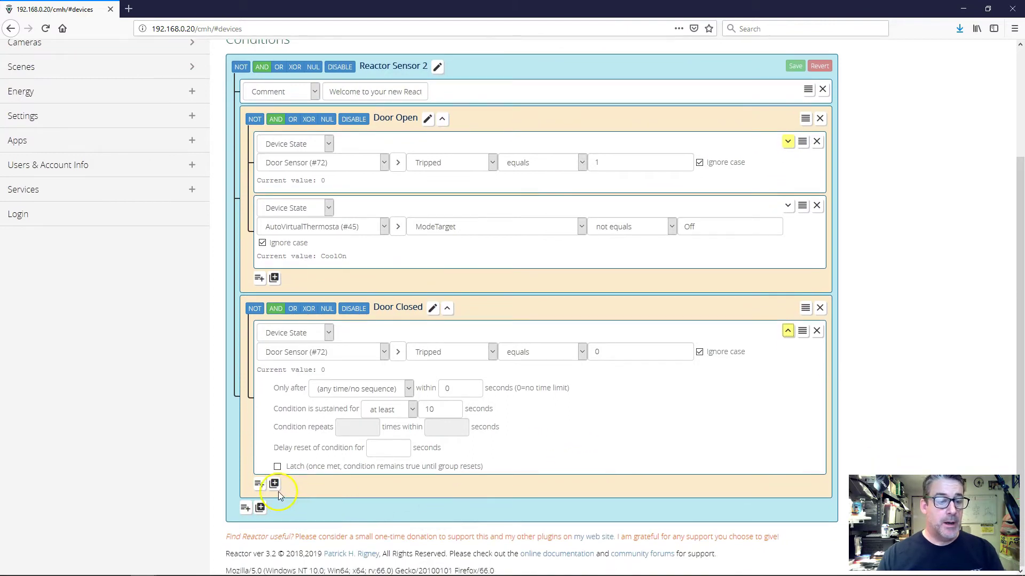
left_click(258, 484)
left_click(269, 490)
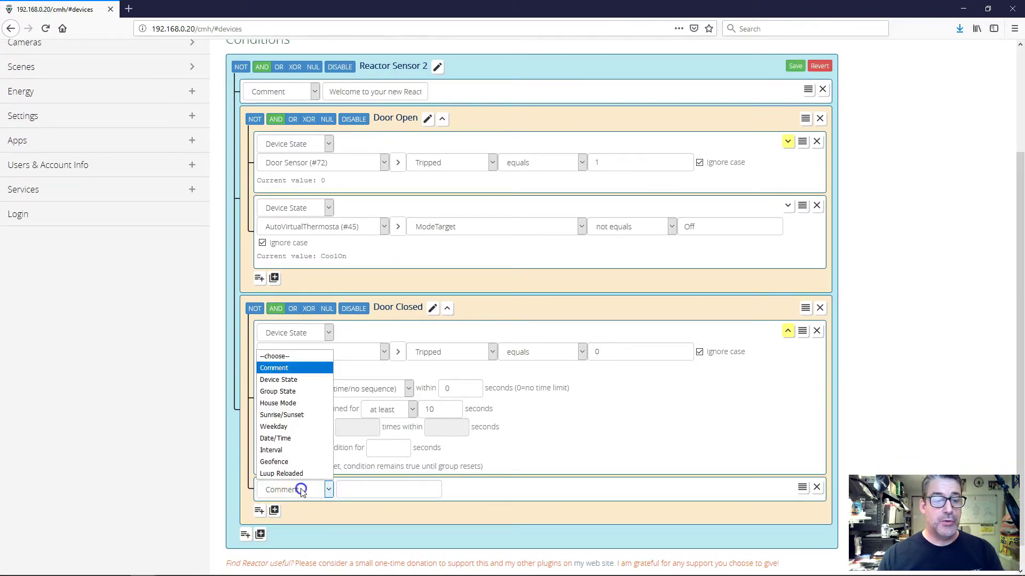
left_click(297, 385)
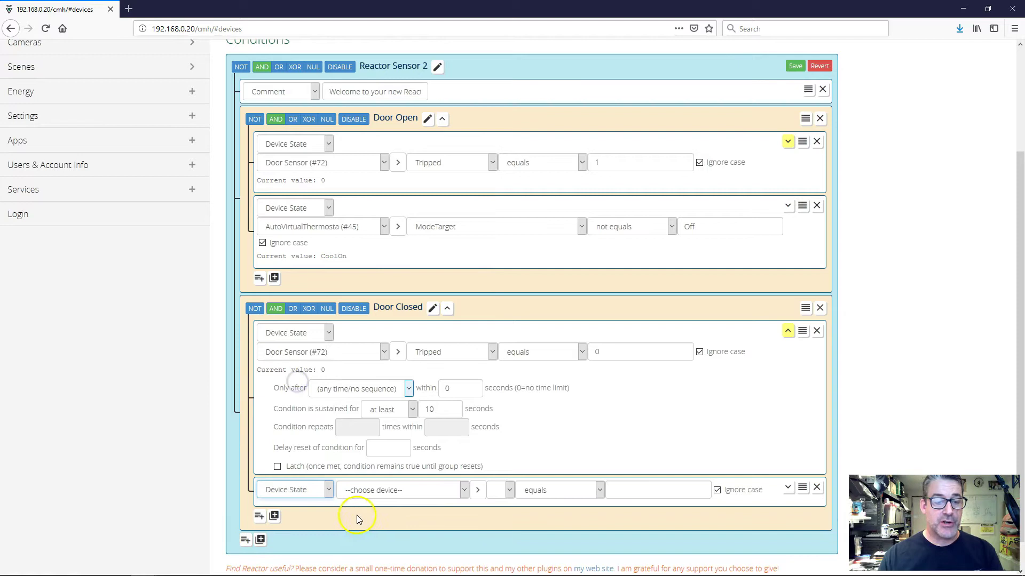
left_click(382, 490)
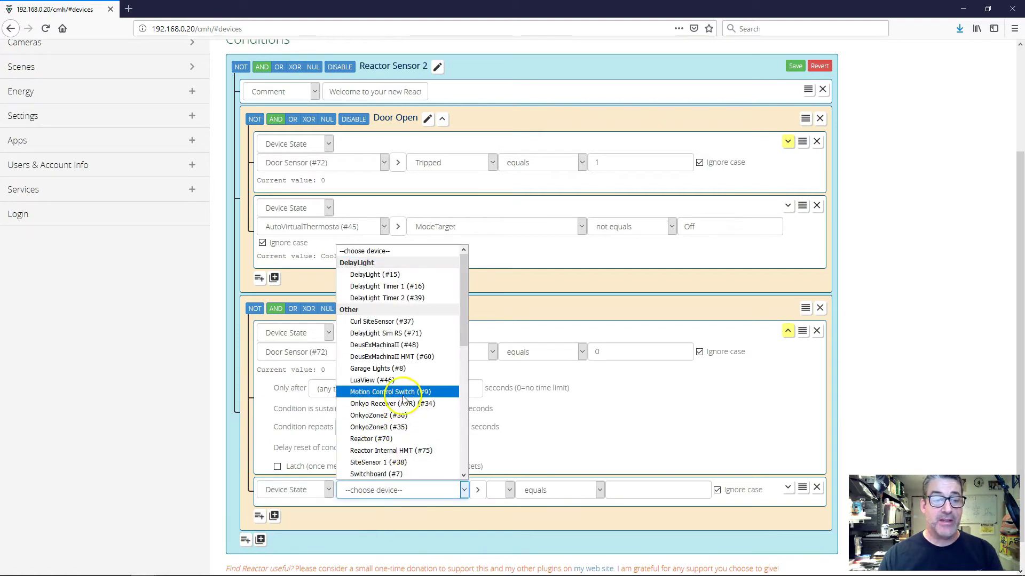
scroll(404, 400, "down", 10)
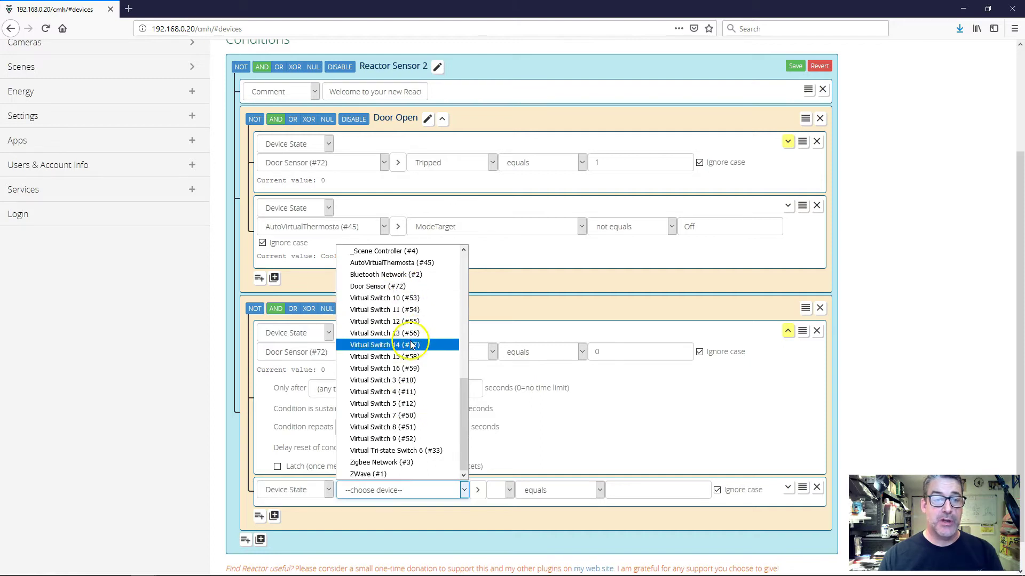
scroll(407, 293, "up", 2)
left_click(405, 288)
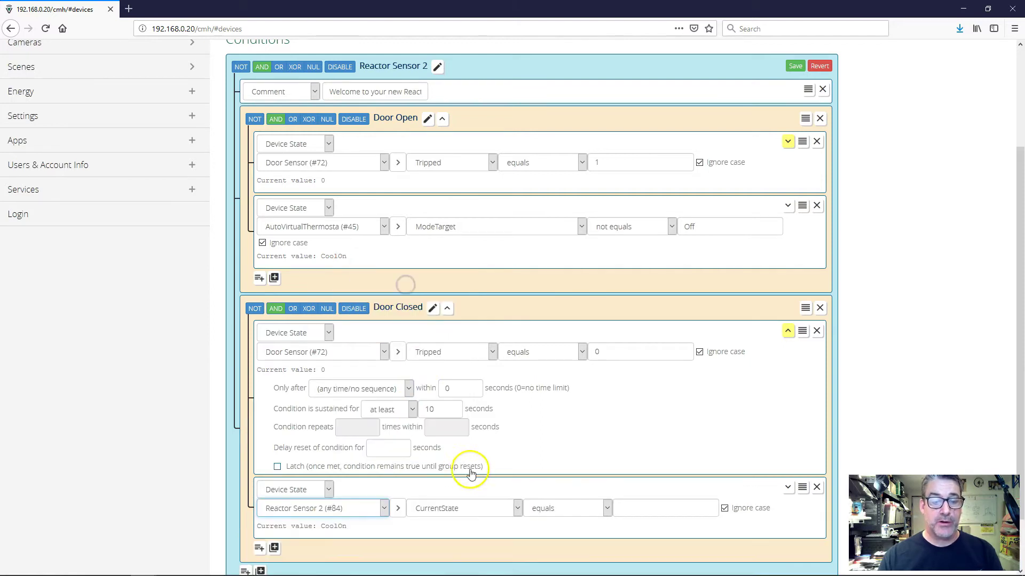
Set the Reactor Sensor 2 condition in the Door Closed group to LastState not equals, with an empty comparison value.
left_click(463, 509)
left_click(460, 483)
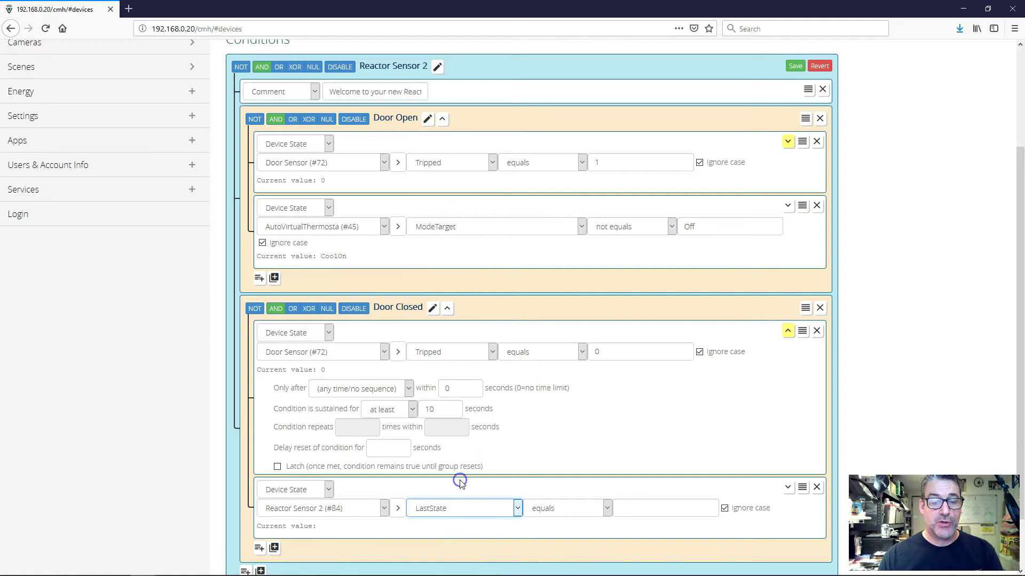
left_click(567, 511)
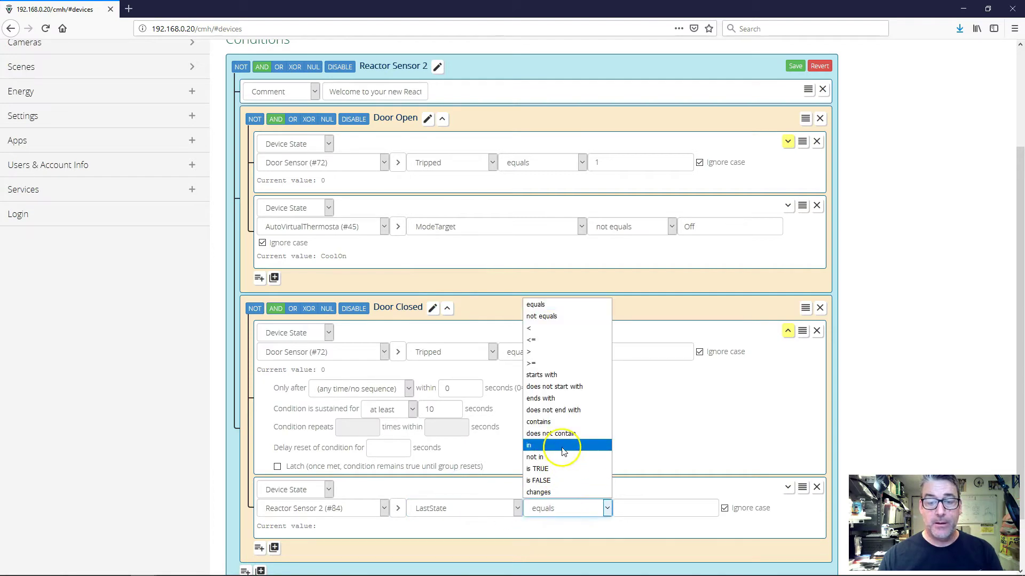
left_click(553, 317)
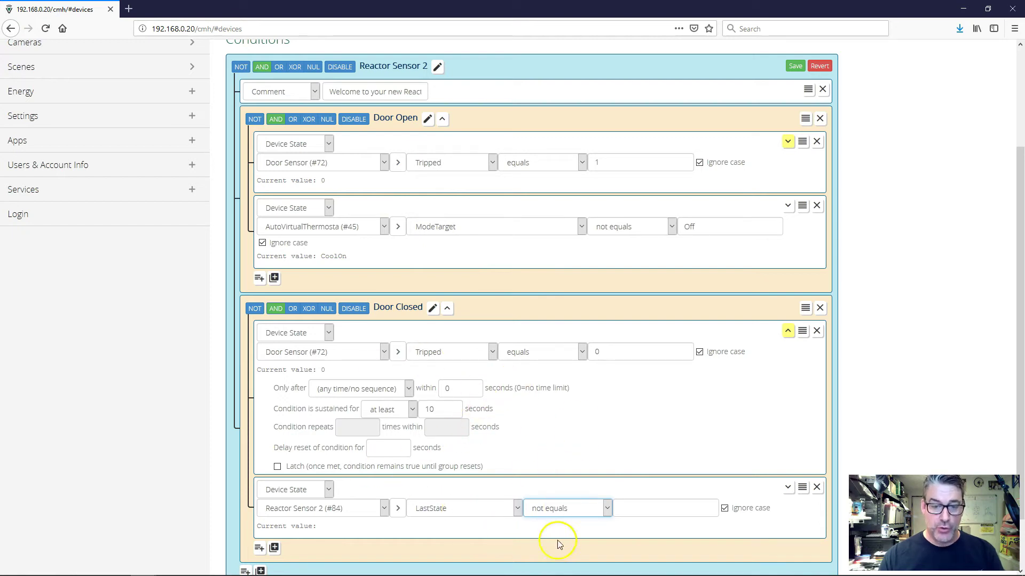
left_click(643, 513)
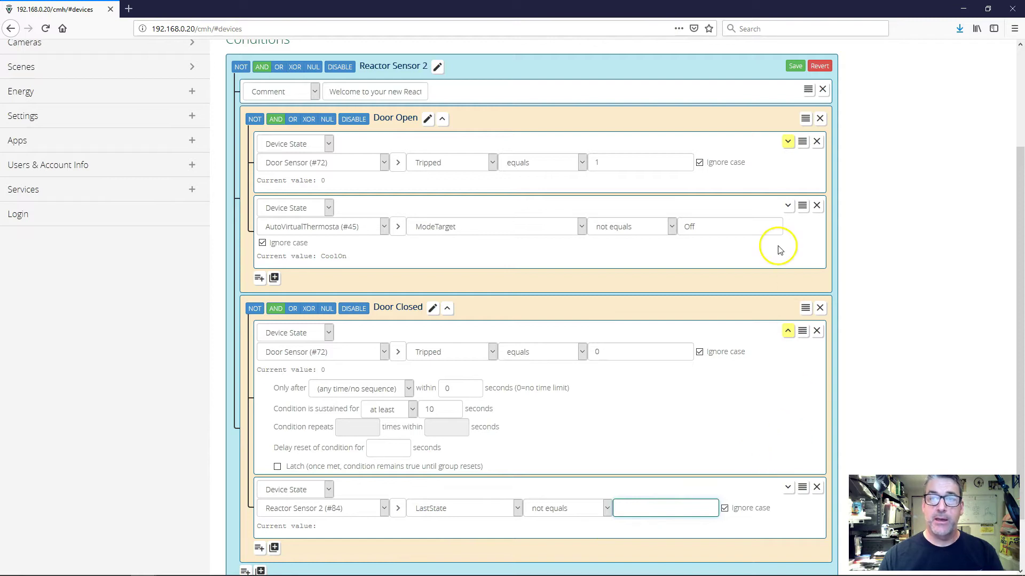
Save the conditions and collapse the options of the Door Closed group's door sensor condition.
left_click(795, 65)
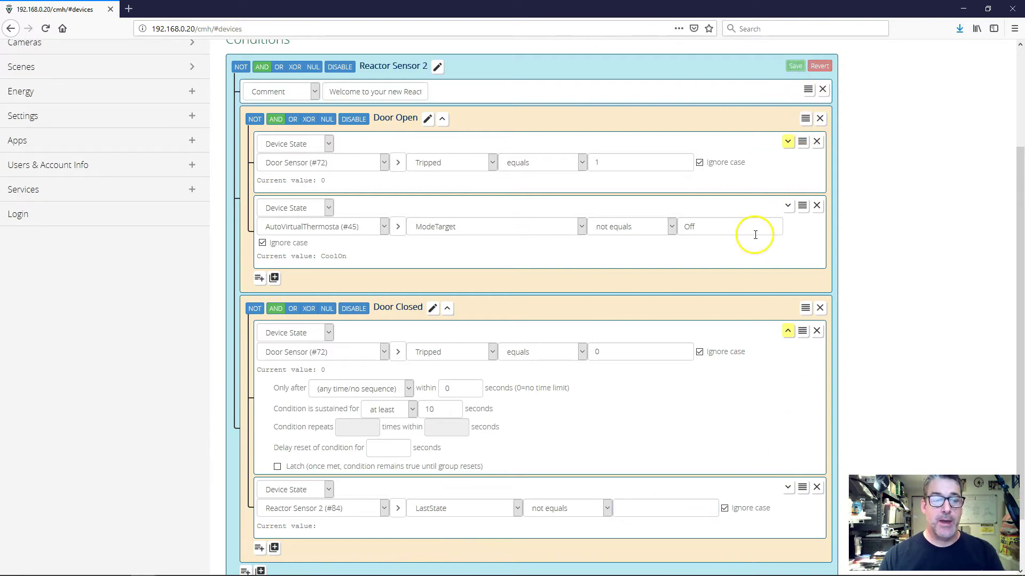
left_click(788, 333)
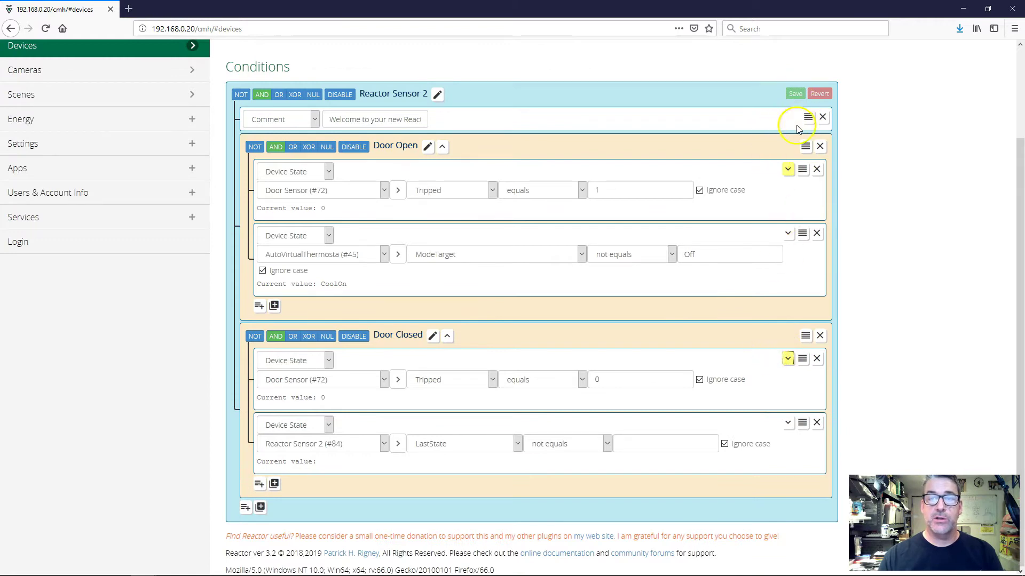
scroll(531, 201, "up", 2)
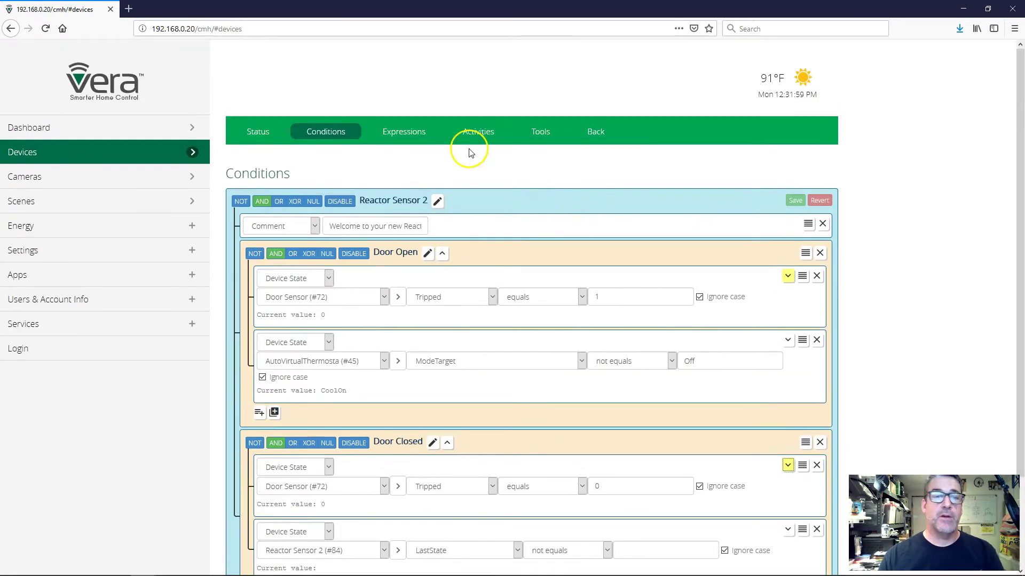
Review the defined variables and add a Device Action for Reactor Sensor 2 (#84) to the Door Open is TRUE activity.
left_click(406, 133)
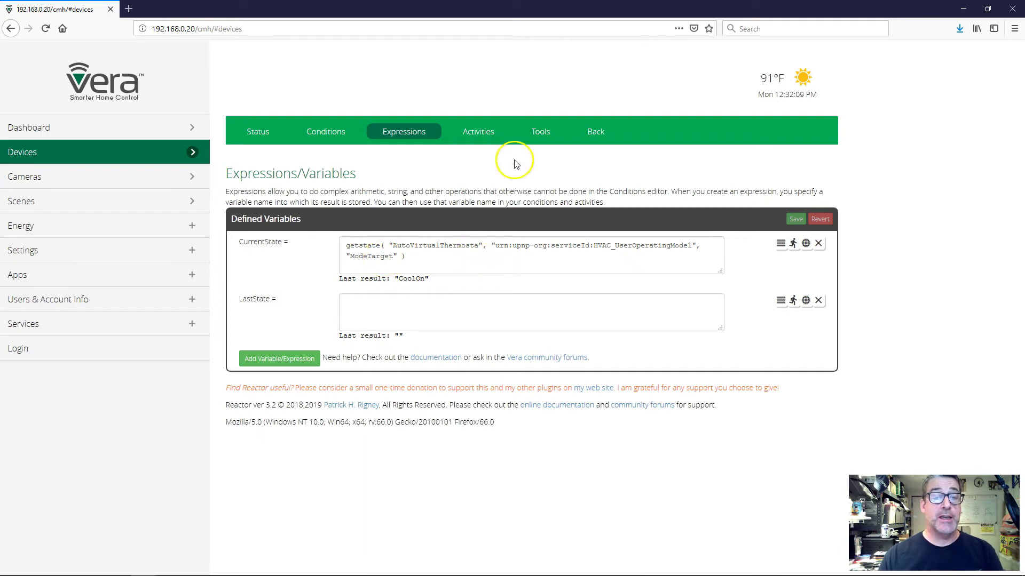
left_click(489, 132)
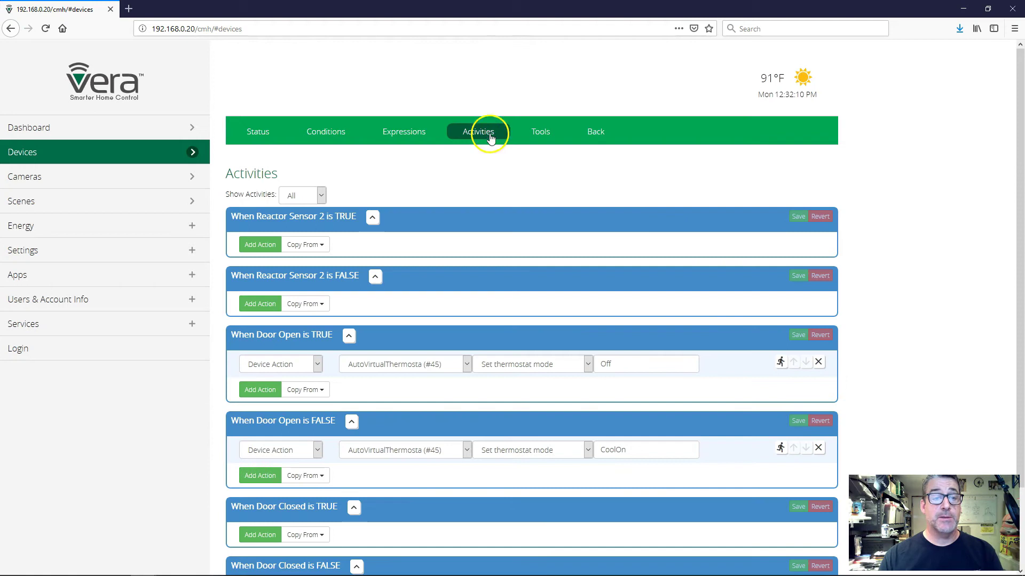
scroll(546, 282, "down", 3)
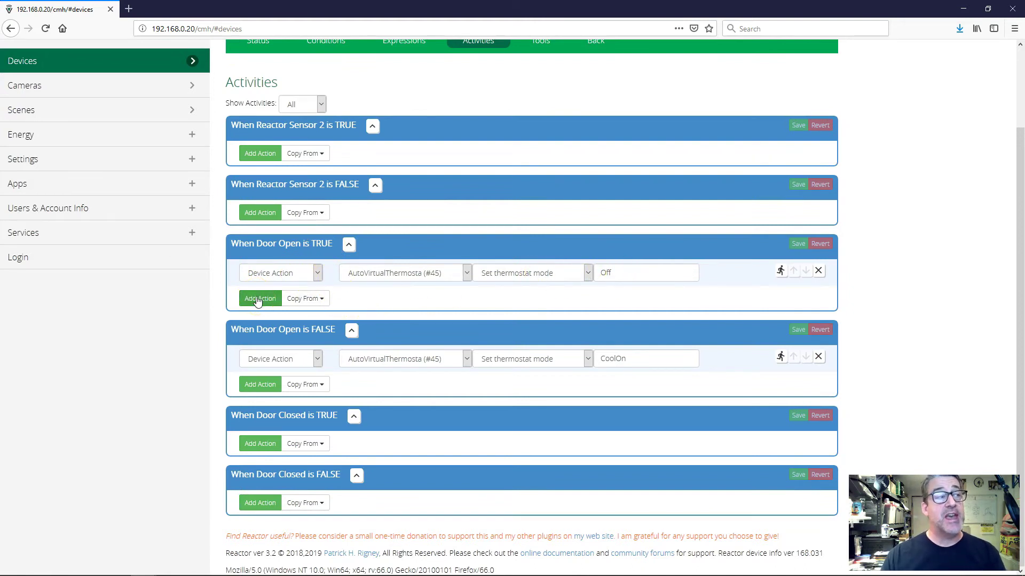
left_click(258, 299)
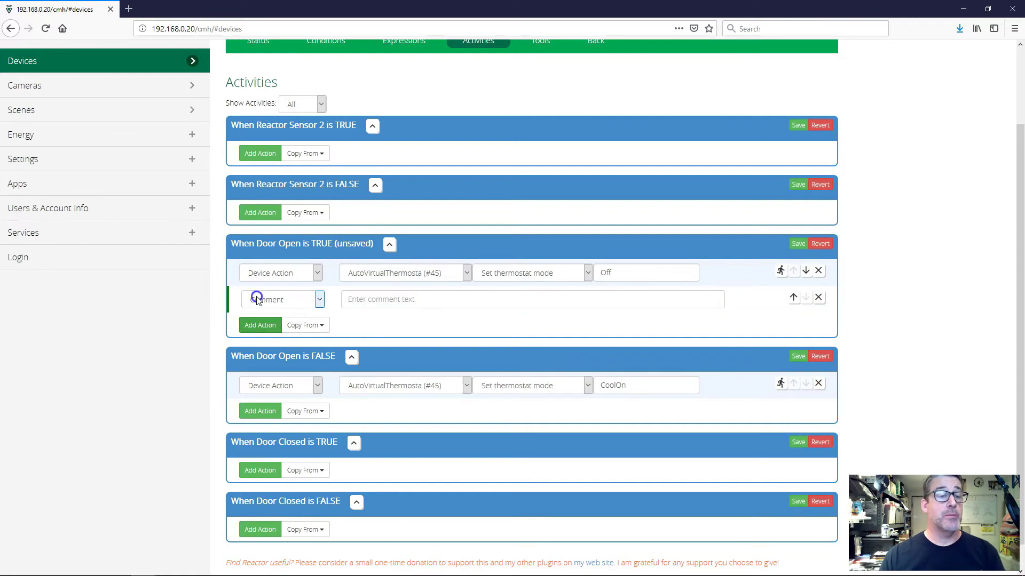
left_click(290, 298)
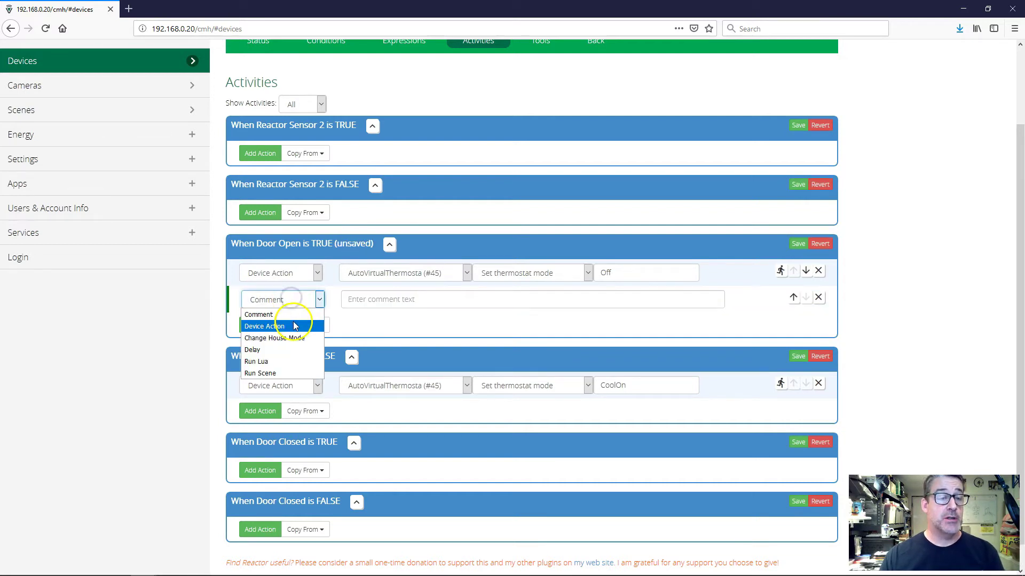
left_click(294, 326)
left_click(376, 300)
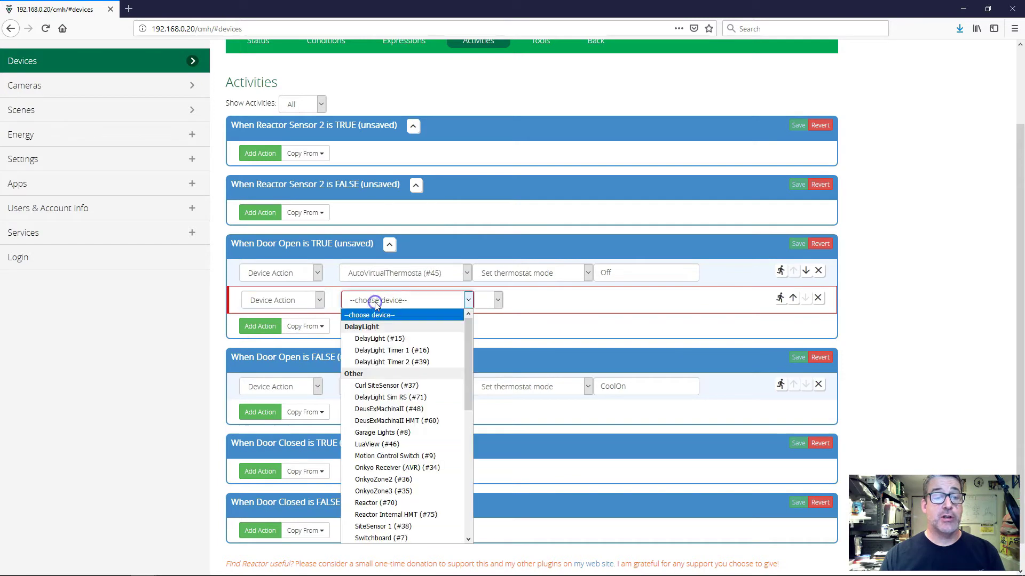
scroll(411, 377, "down", 5)
scroll(412, 377, "up", 2)
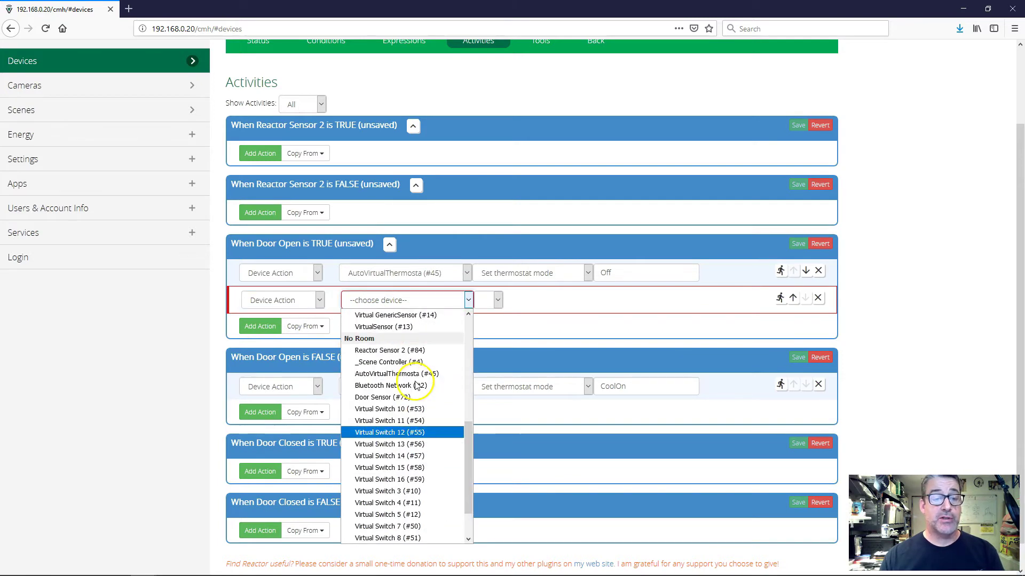
left_click(414, 351)
Configure the new Reactor Sensor 2 action as SetVariable with variable name LastState and new value {CurrentState}.
left_click(528, 299)
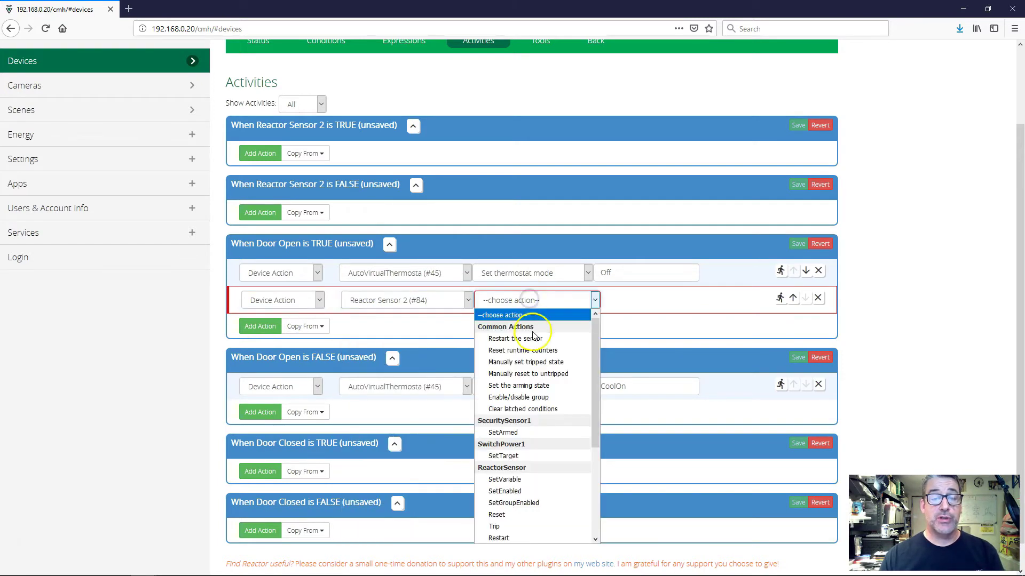
left_click(547, 480)
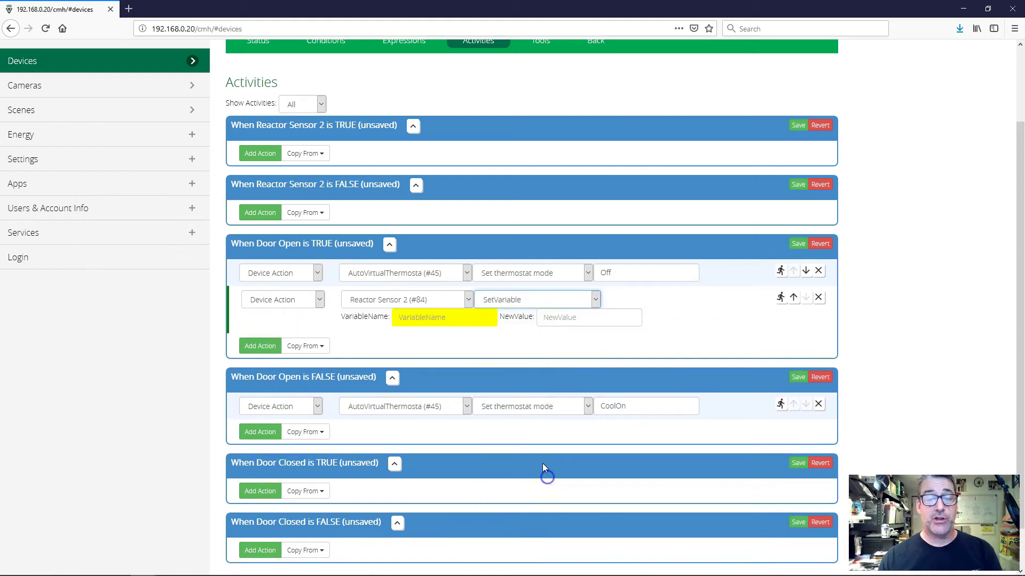
left_click(421, 322)
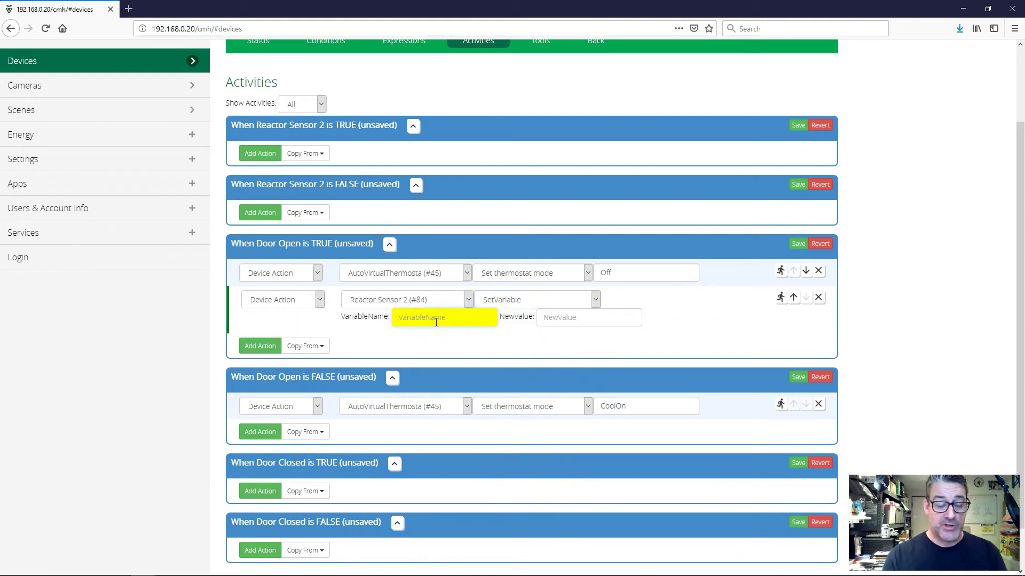
type("LastState")
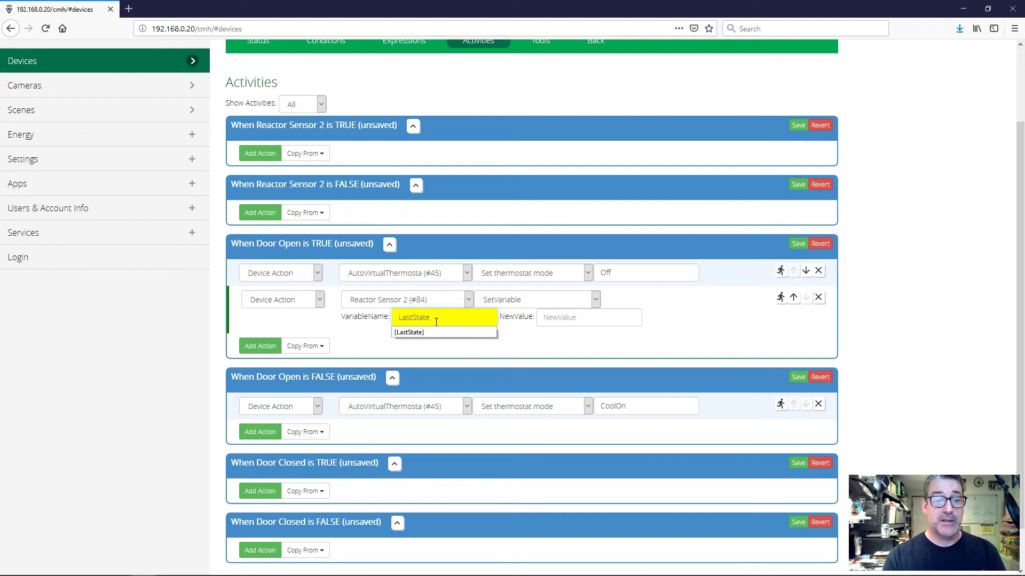
key("Tab")
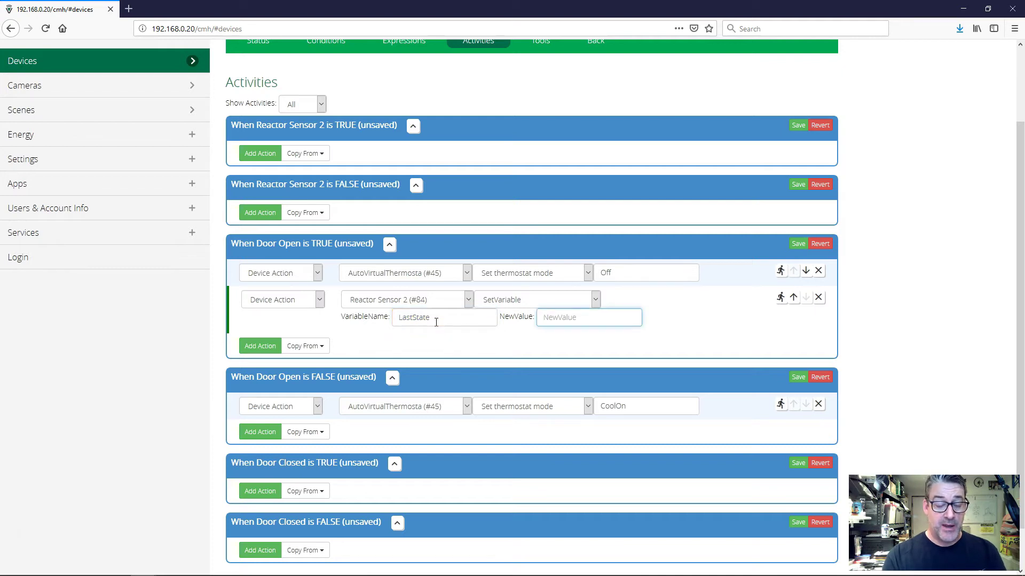
type("{Current")
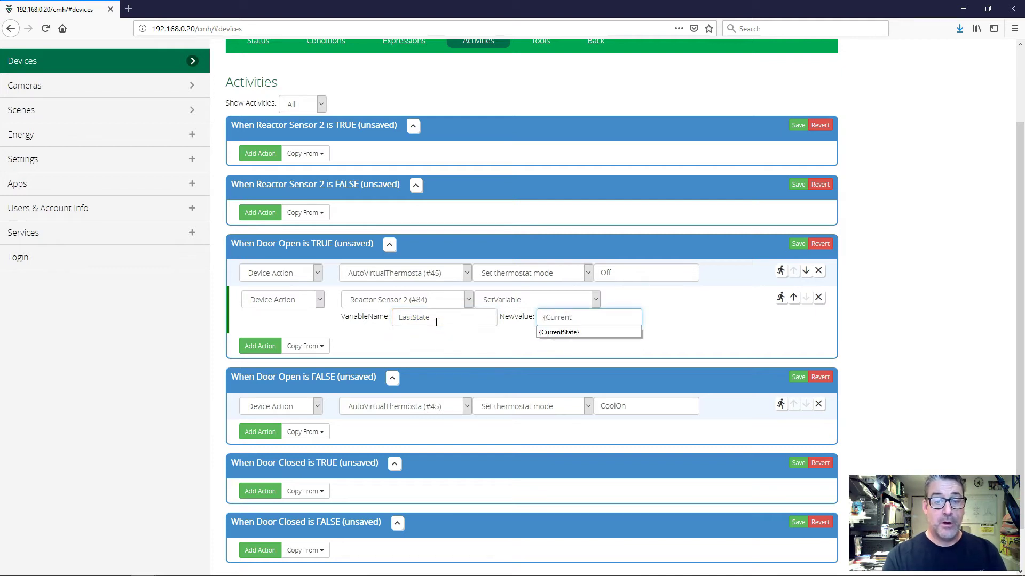
type("State")
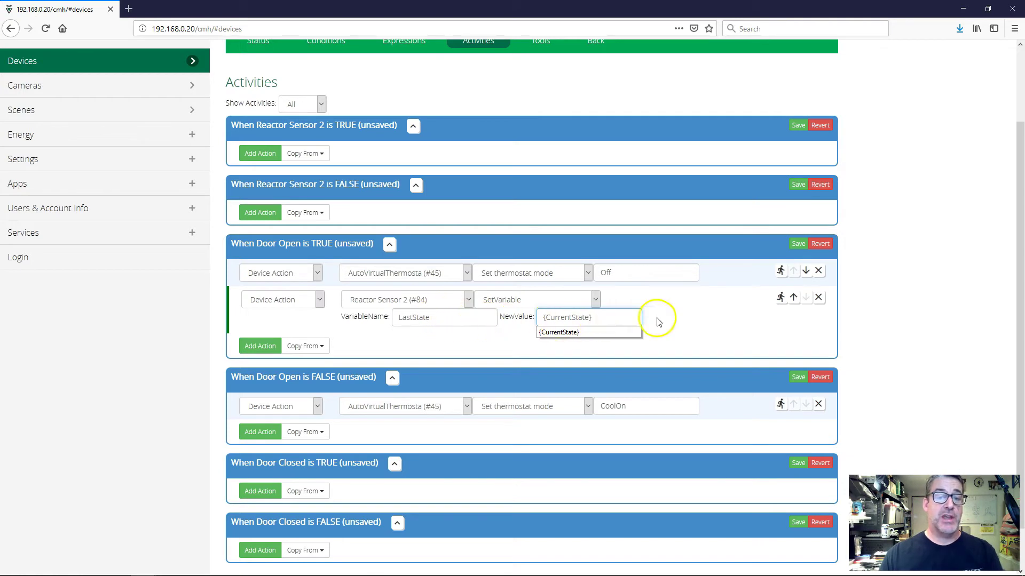
left_click(673, 321)
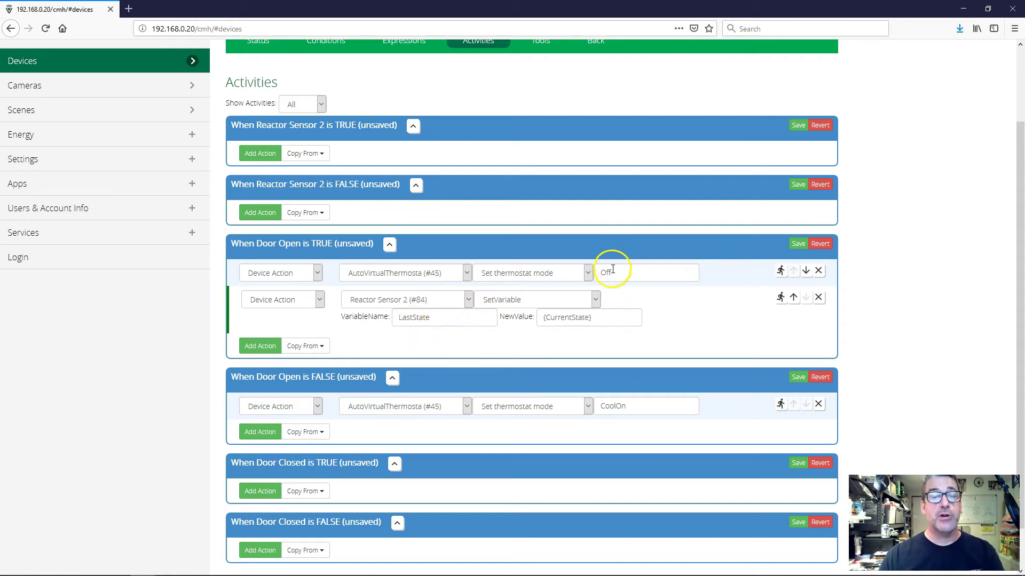
Move the SetVariable action above the thermostat Off action and save the Door Open is TRUE activity.
left_click(795, 300)
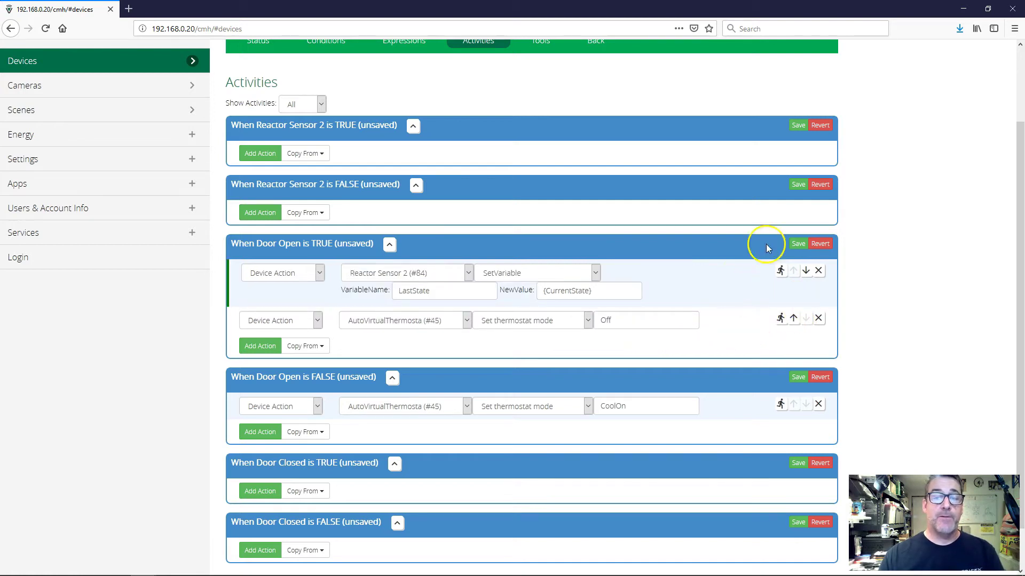
left_click(799, 244)
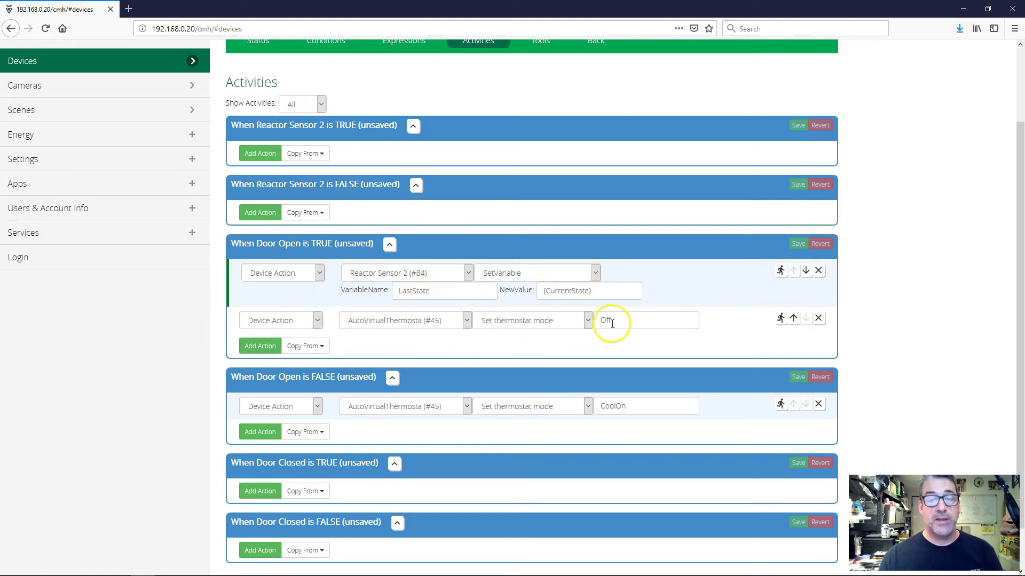
Delete the action that sets the thermostat mode to CoolOn from the Door Open is FALSE activity.
scroll(627, 325, "down", 2)
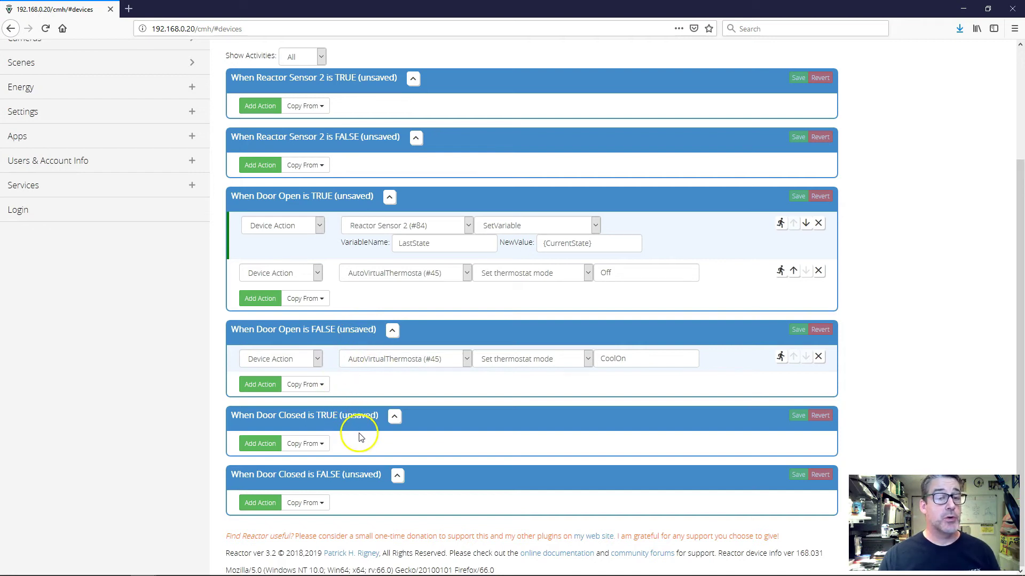
left_click(820, 357)
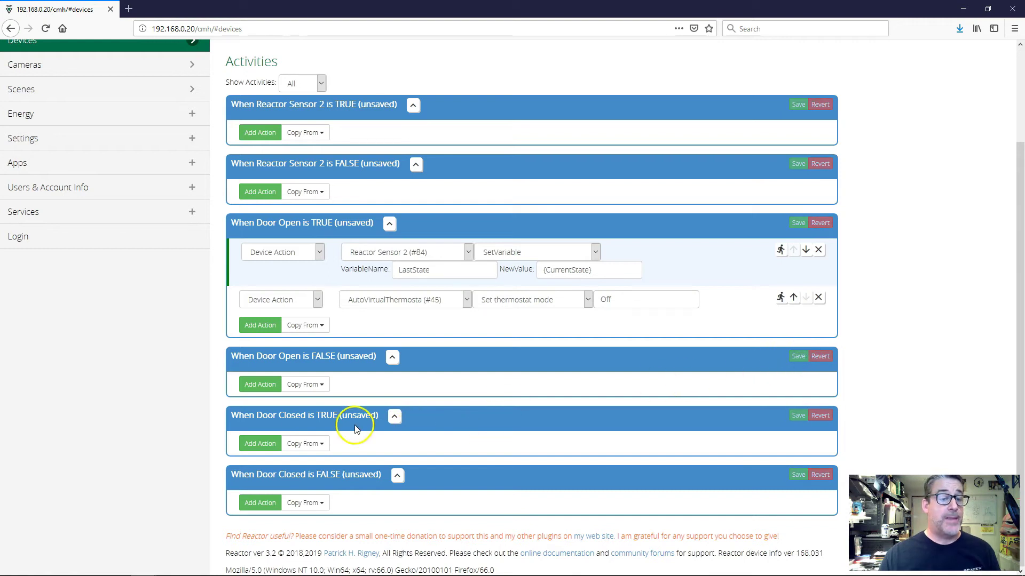
Add a Device Action for AutoVirtualThermosta (#45) to the Door Closed is TRUE activity.
left_click(265, 445)
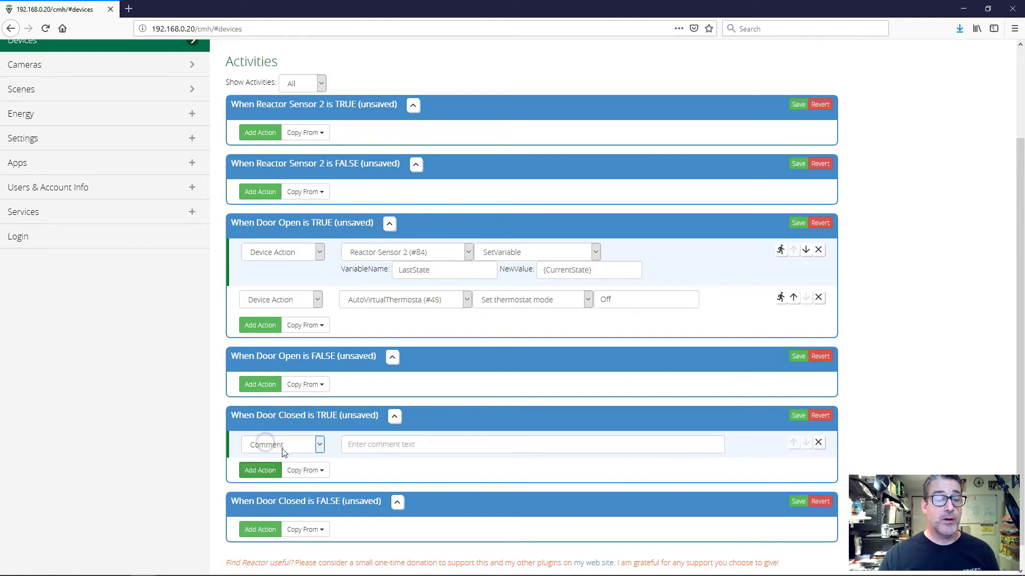
left_click(286, 445)
left_click(266, 471)
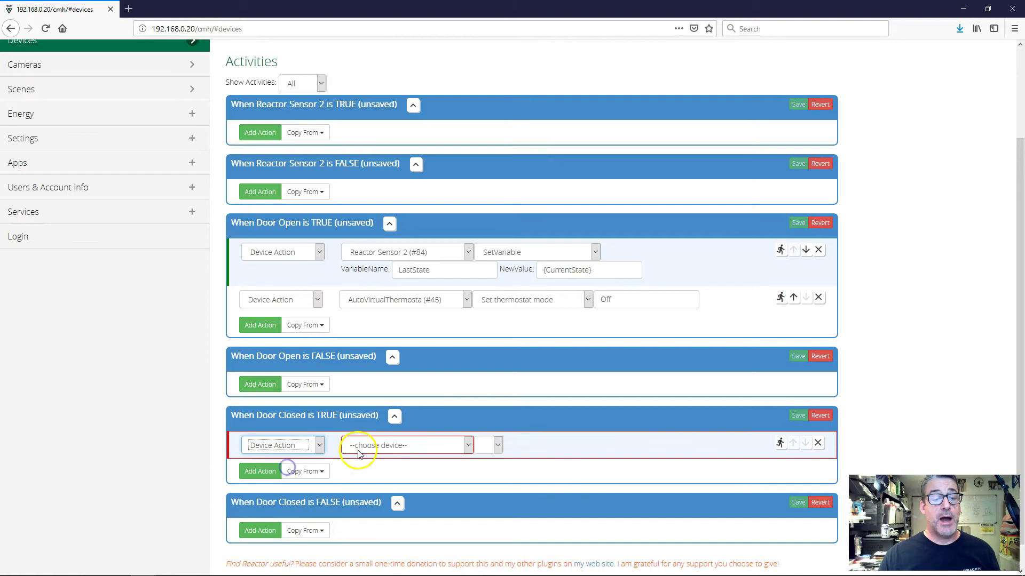
left_click(363, 445)
scroll(408, 347, "down", 3)
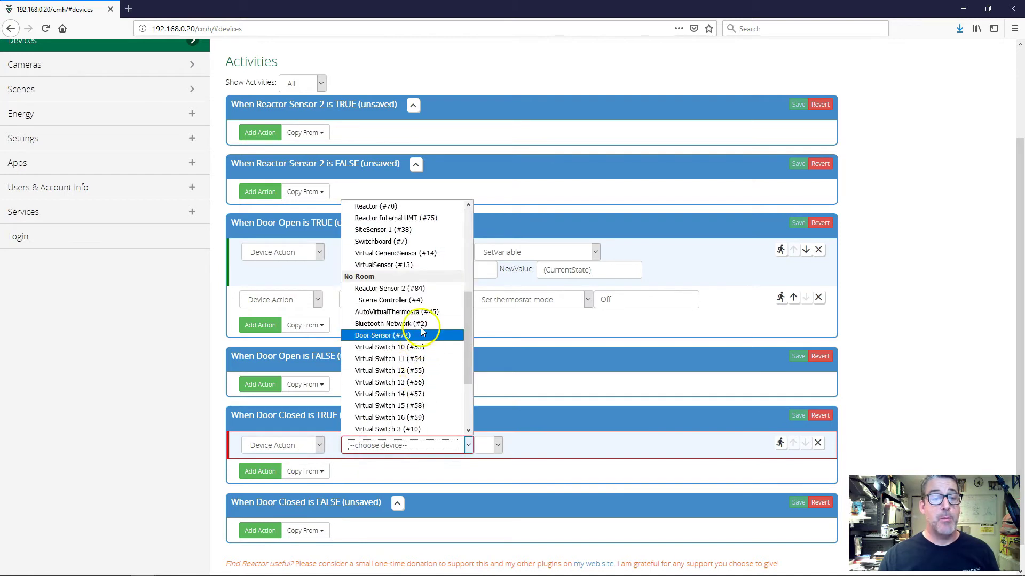
left_click(424, 312)
Configure the new thermostat action as Set thermostat mode with the value {LastState}.
left_click(510, 444)
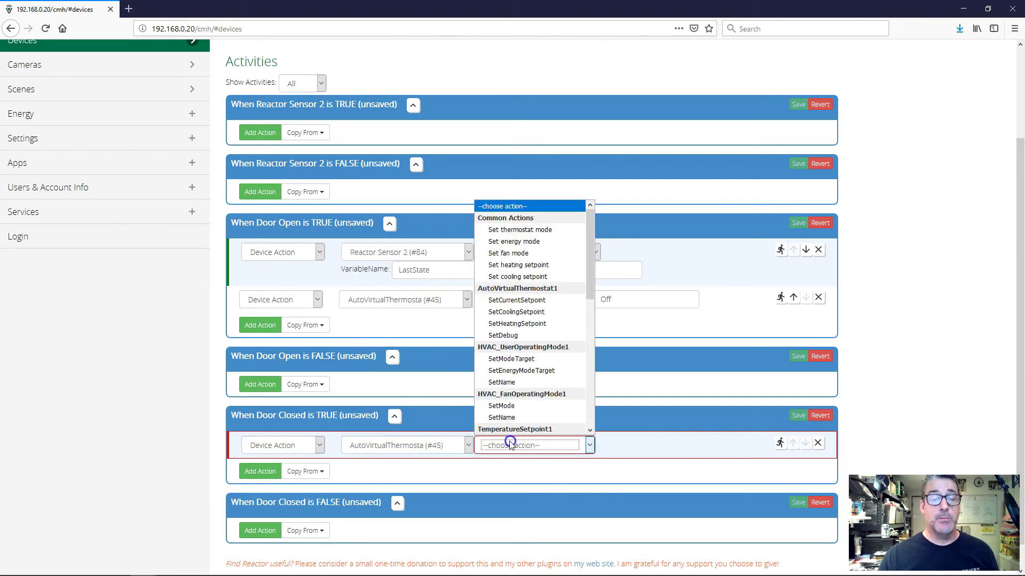
left_click(523, 230)
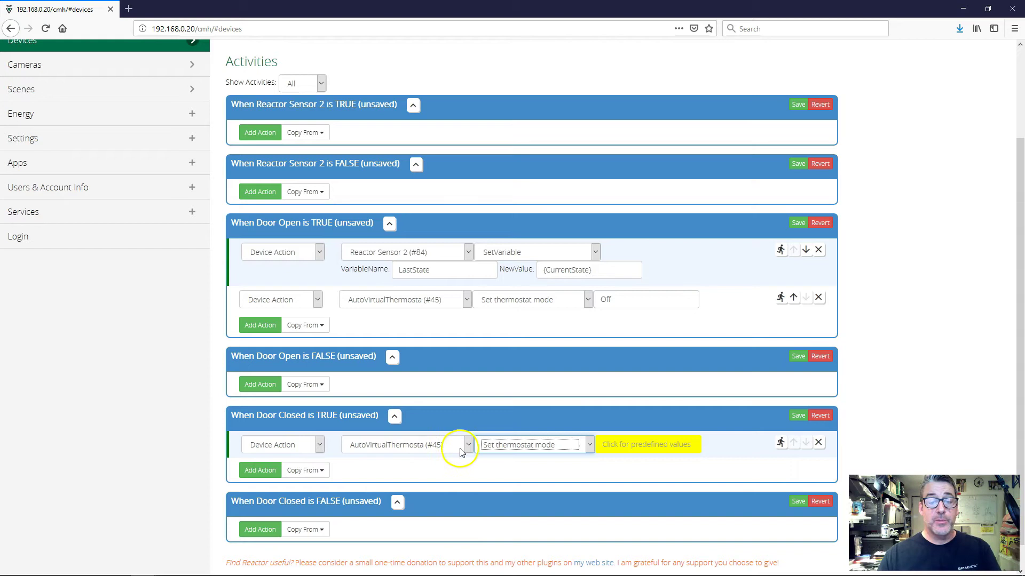
left_click(607, 446)
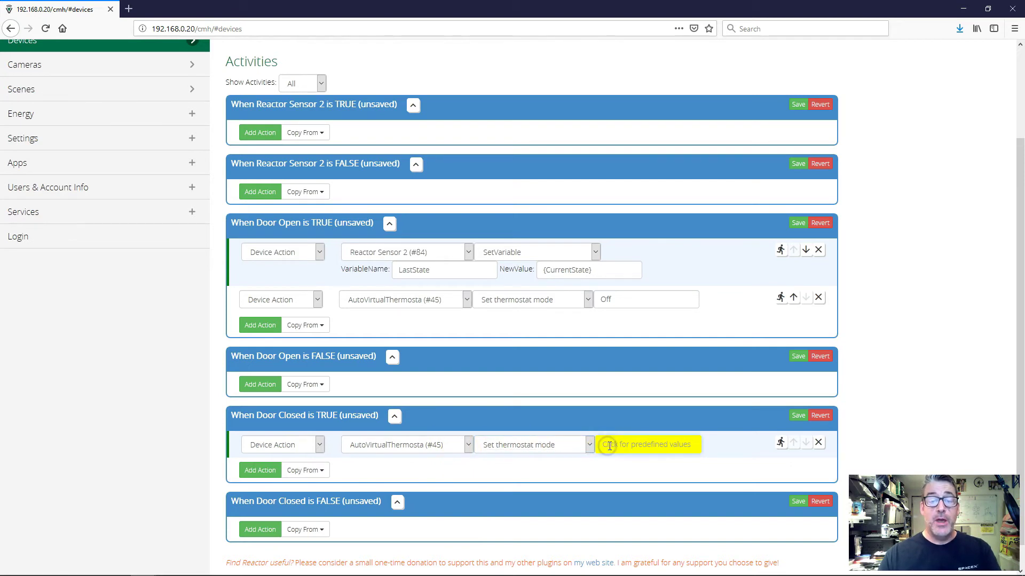
left_click(614, 444)
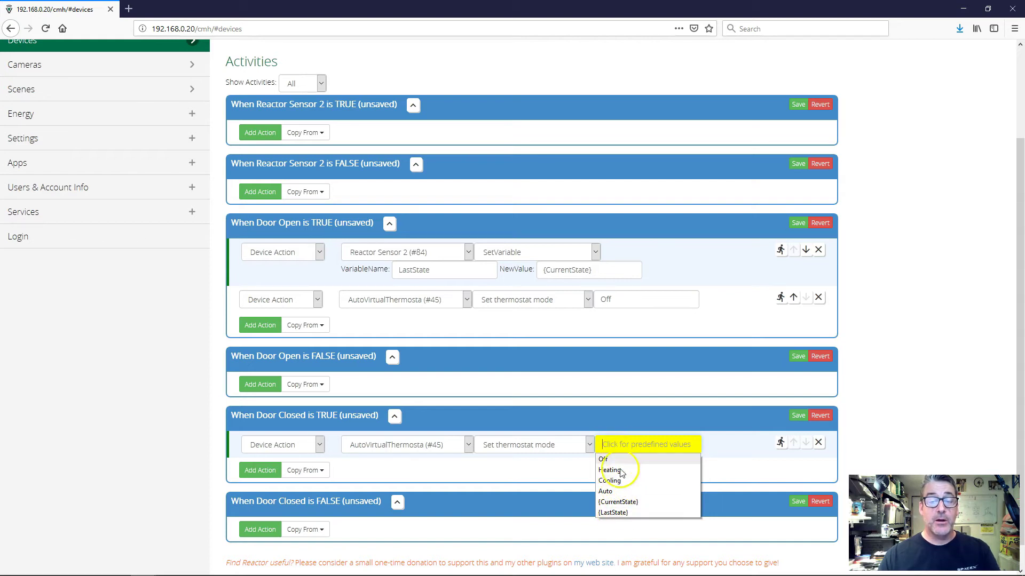
left_click(618, 513)
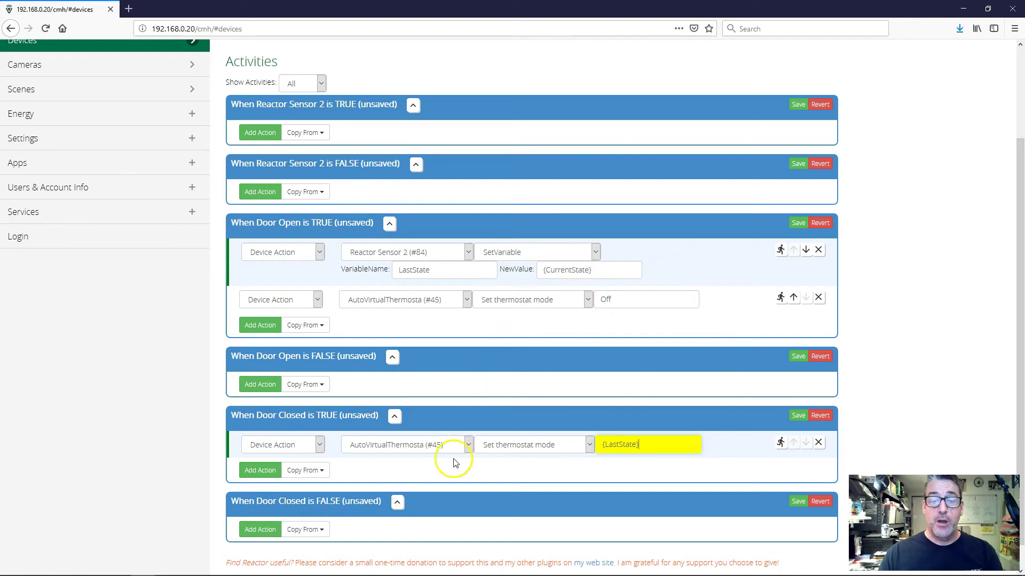
Add a second Device Action, for Reactor Sensor 2 (#84), to the Door Closed is TRUE activity.
left_click(267, 470)
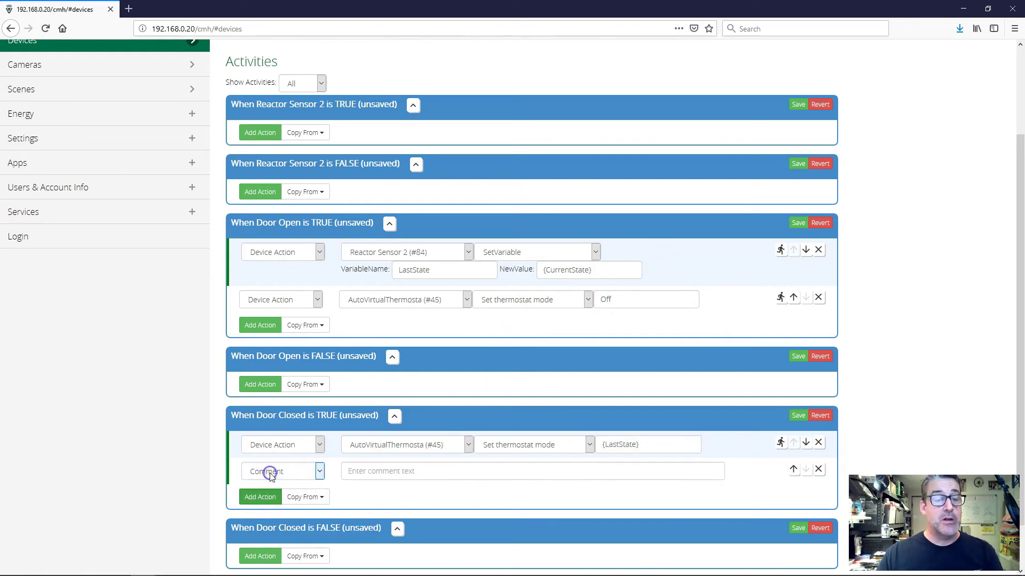
left_click(291, 472)
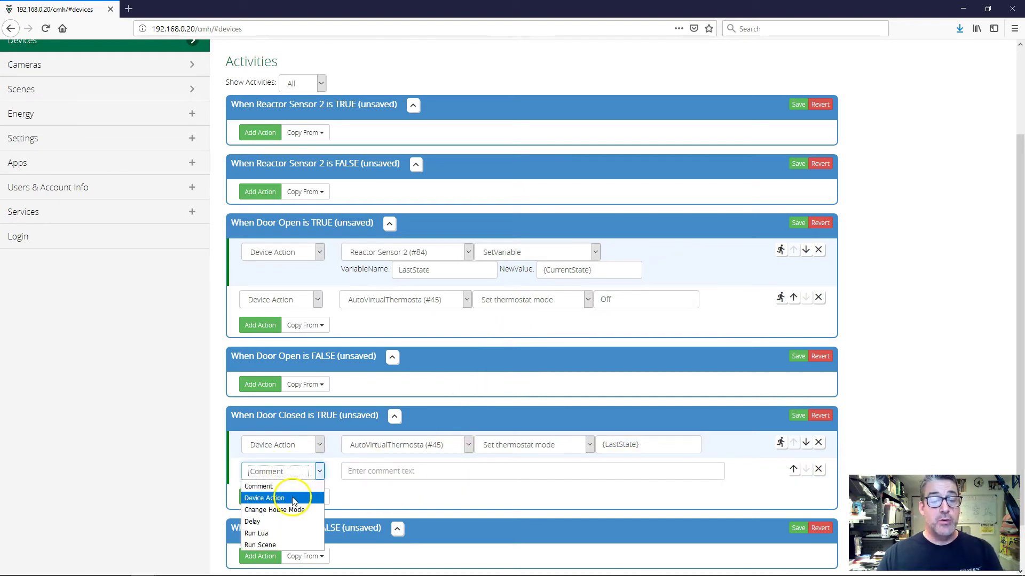
left_click(293, 498)
left_click(377, 473)
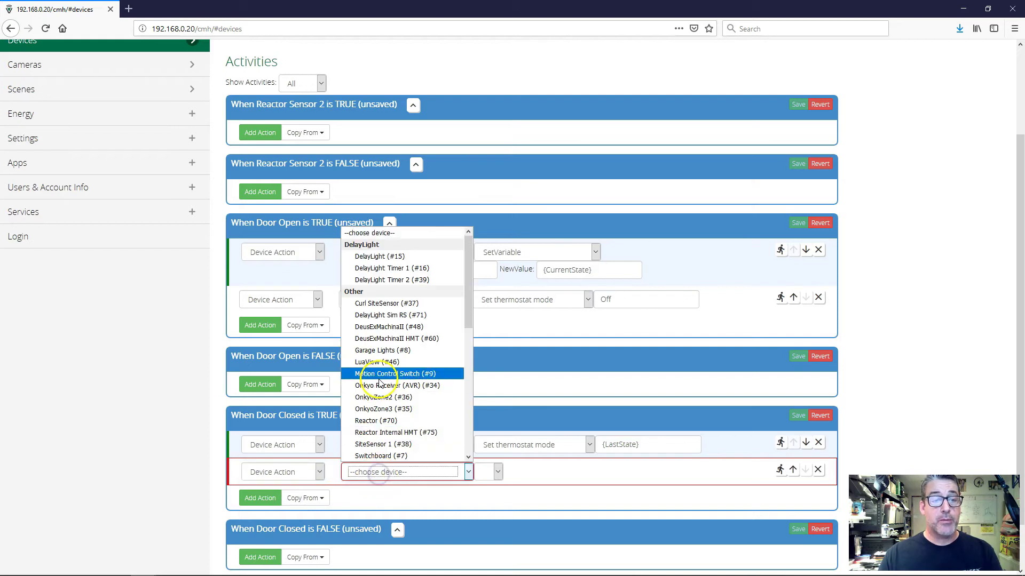
scroll(412, 350, "down", 5)
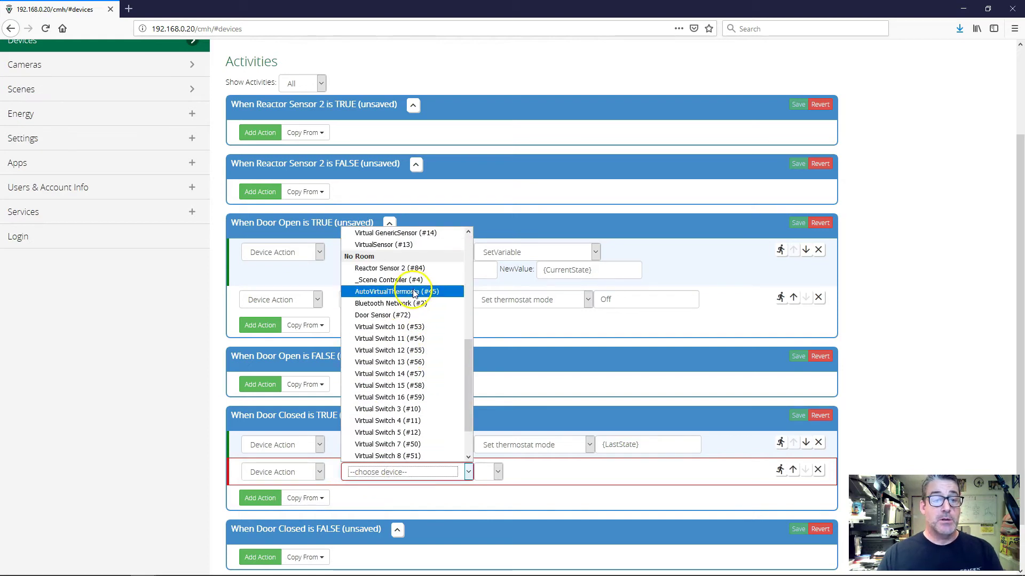
left_click(405, 268)
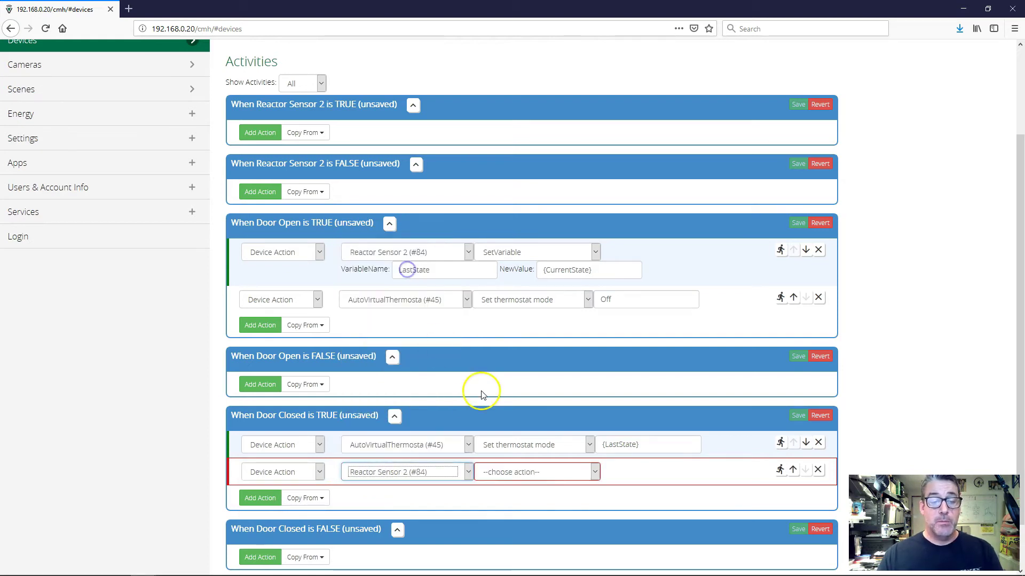
Configure the Reactor Sensor 2 action as SetVariable for LastState with an empty new value, and save the Door Closed is TRUE activity.
left_click(514, 472)
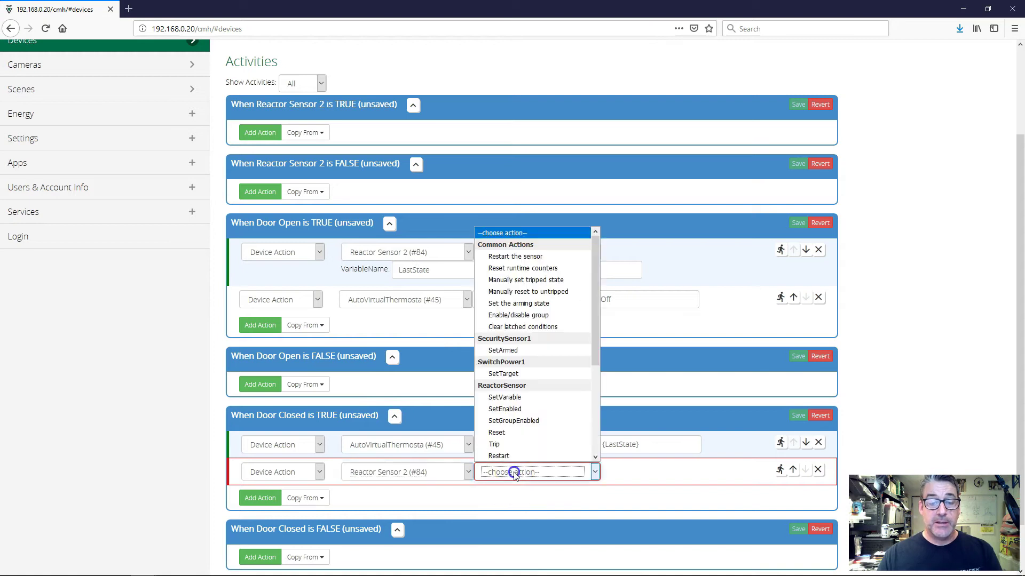
left_click(536, 397)
left_click(458, 492)
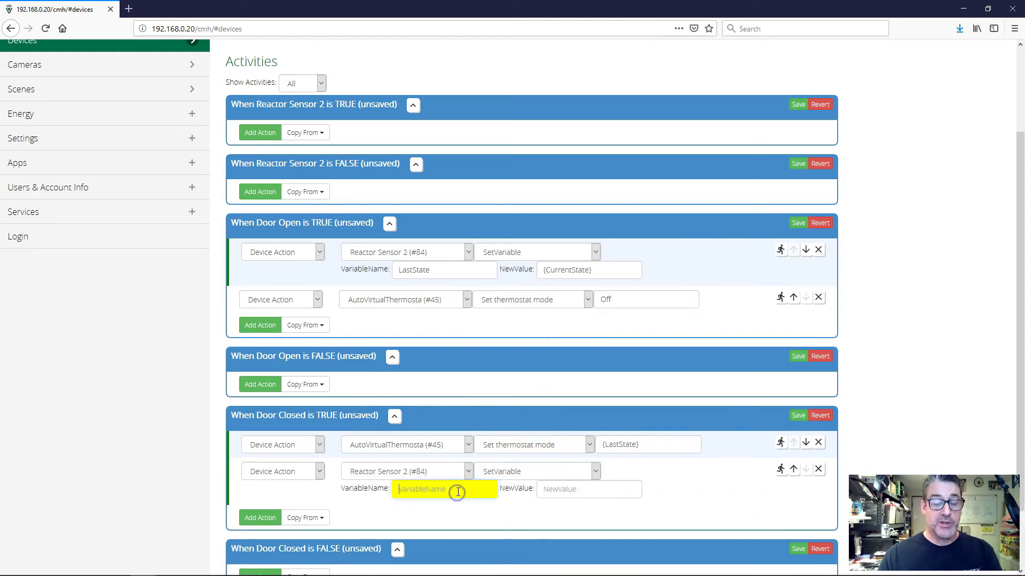
type("LastState")
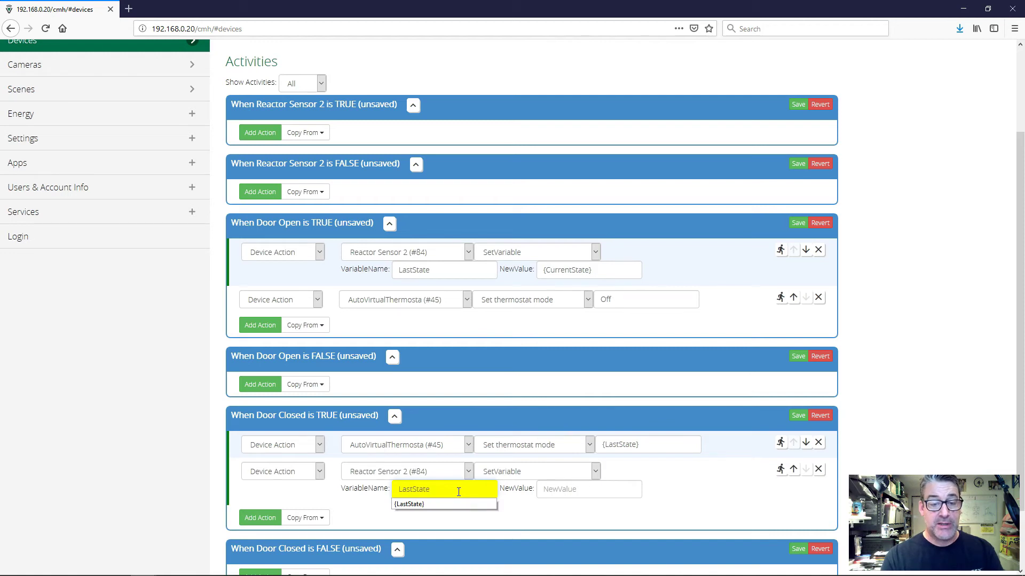
key("Tab")
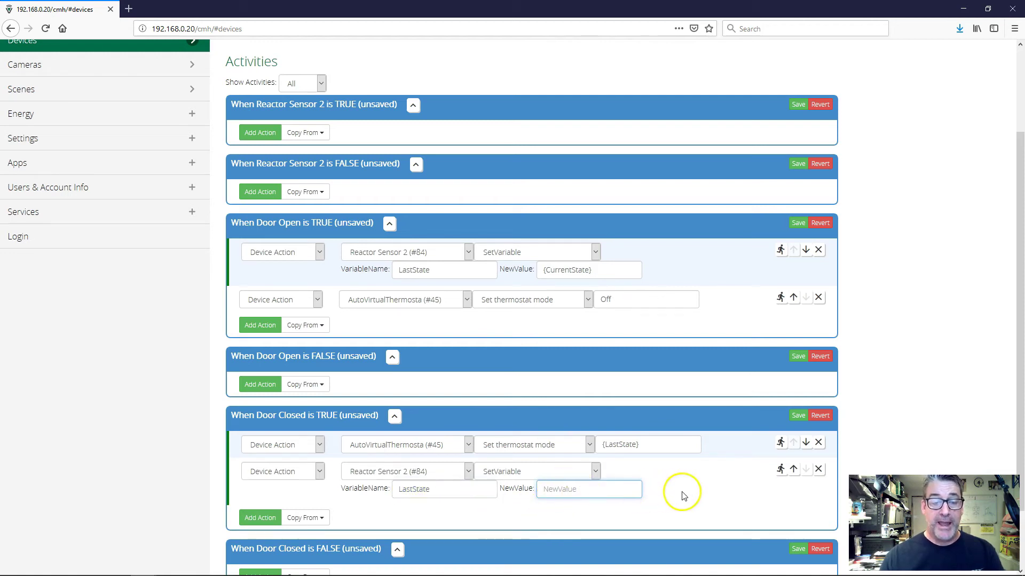
left_click(798, 415)
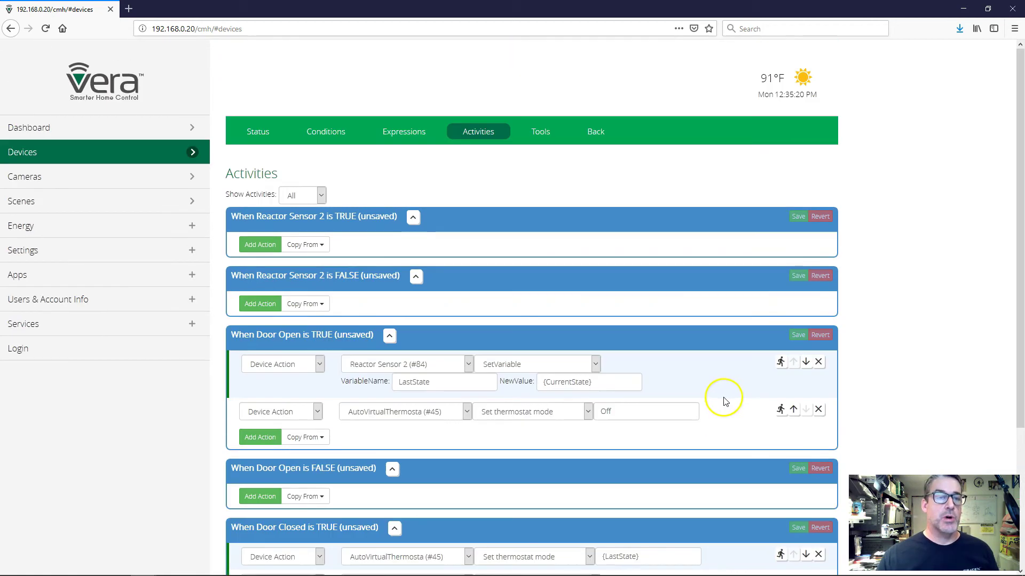
Return to the device list and switch AutoVirtualThermosta to Heat mode.
left_click(157, 155)
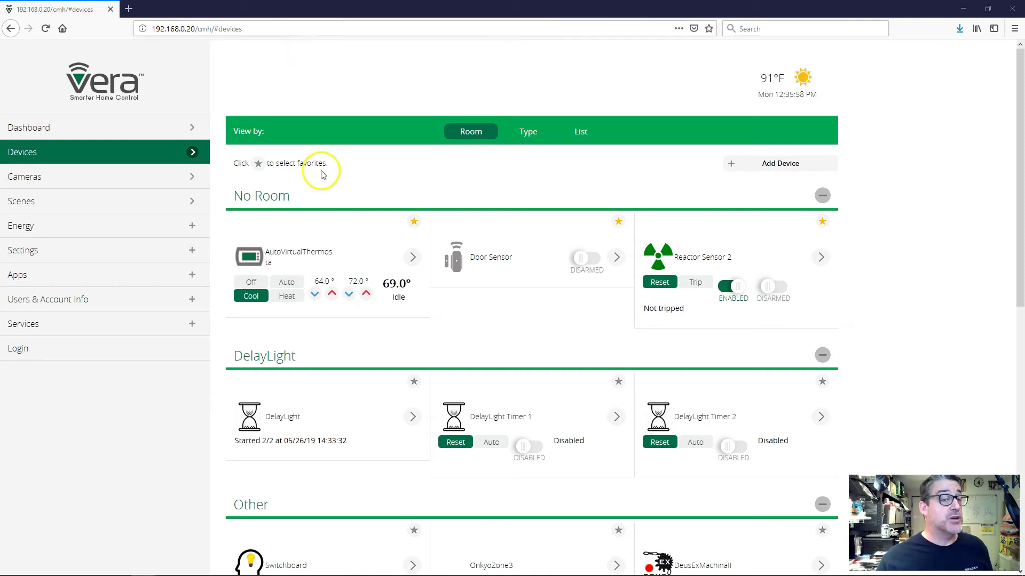
left_click(292, 301)
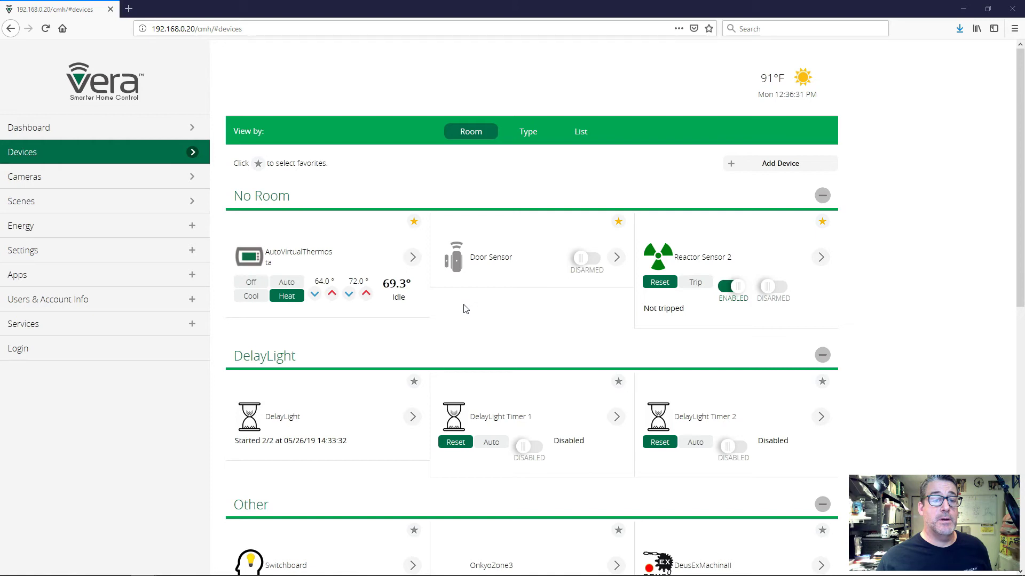
Open Reactor Sensor 2's status and examine the thermostat ModeTarget condition in the Door Open group.
left_click(821, 257)
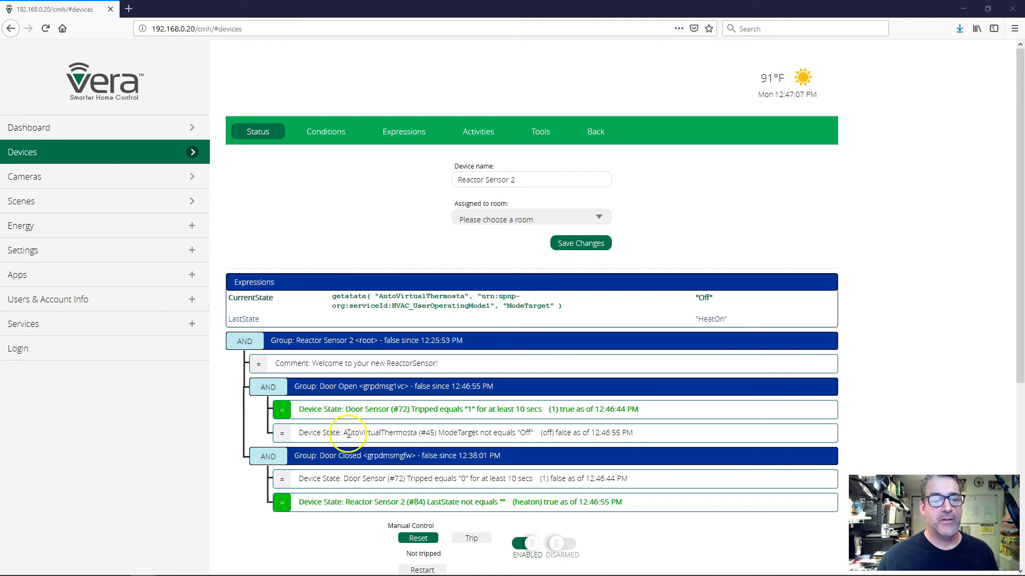
left_click_drag(343, 433, 474, 435)
left_click_drag(479, 432, 437, 434)
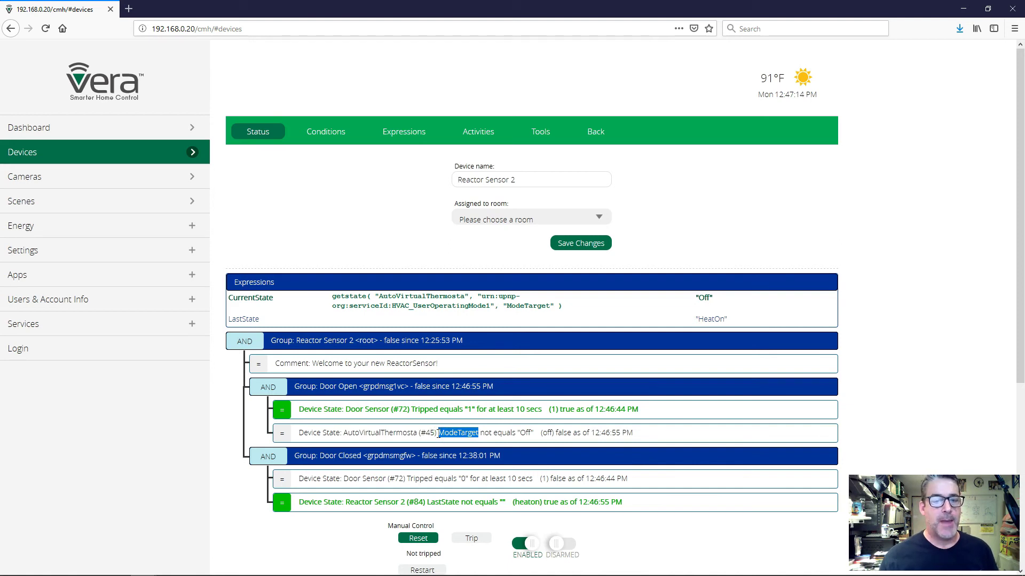
left_click(485, 433)
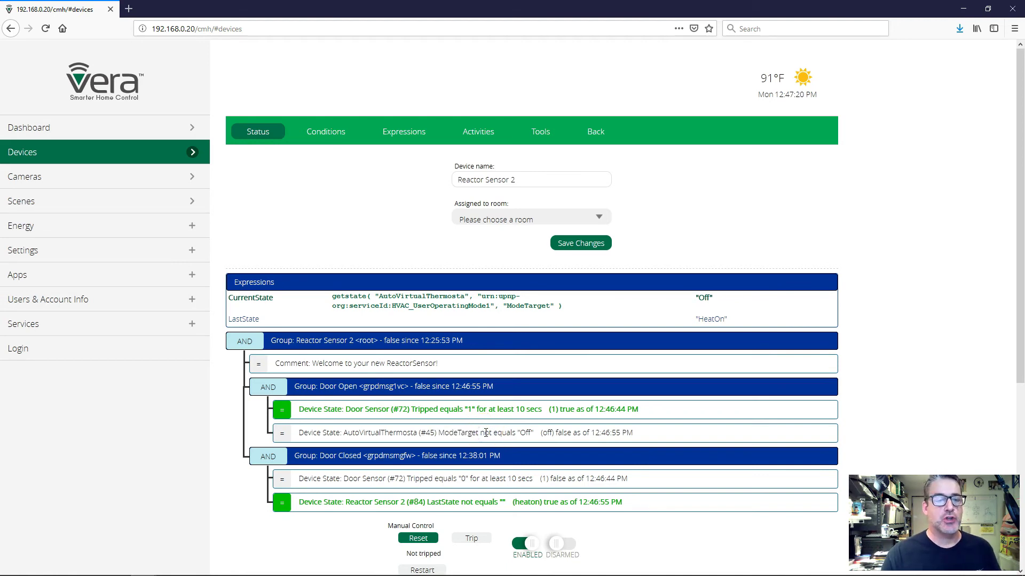
mouse_move(486, 433)
left_mouse_down()
mouse_move(449, 433)
mouse_move(470, 434)
left_mouse_up()
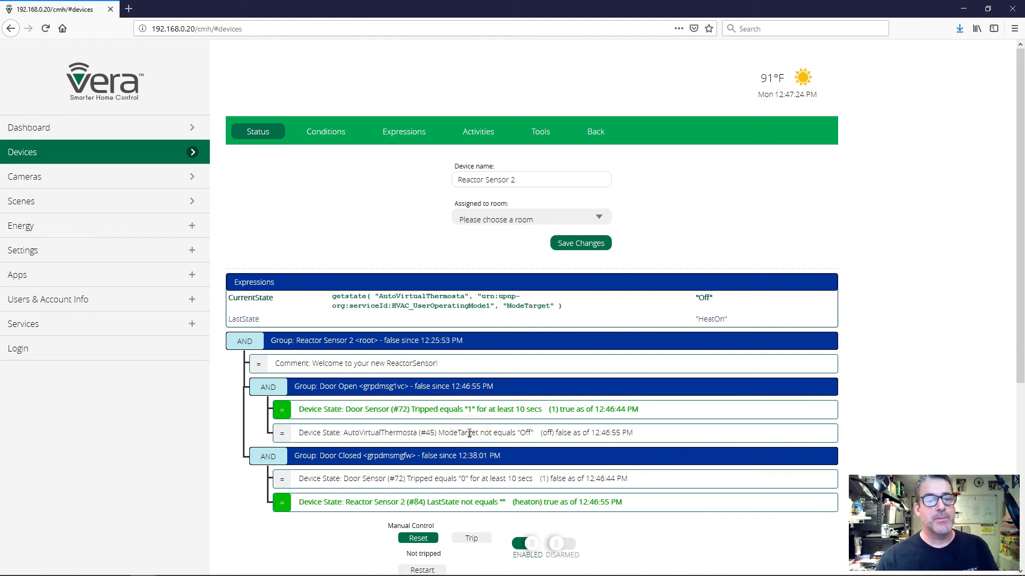
mouse_move(470, 433)
left_mouse_down()
mouse_move(415, 430)
mouse_move(428, 412)
mouse_move(479, 394)
left_mouse_up()
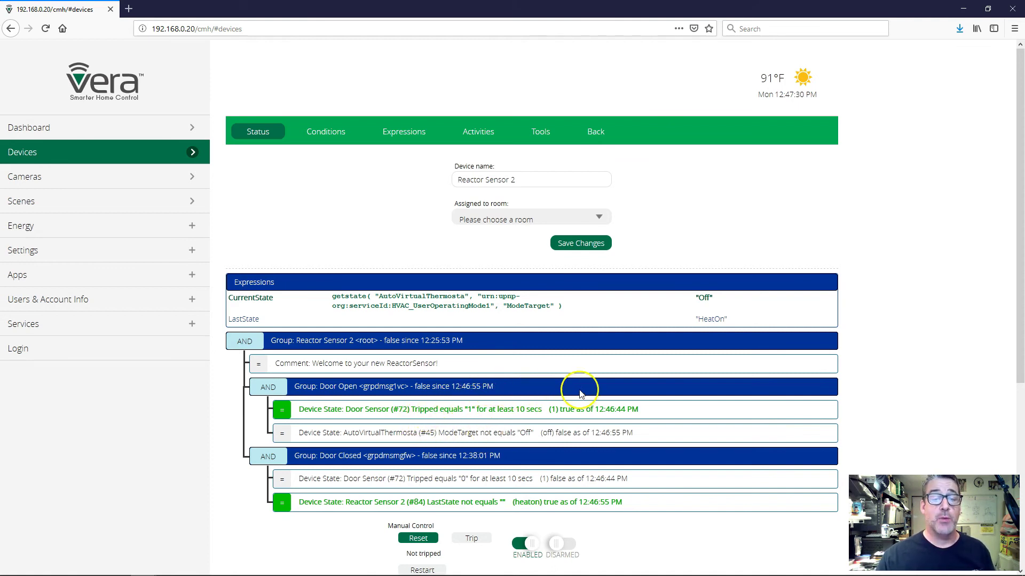